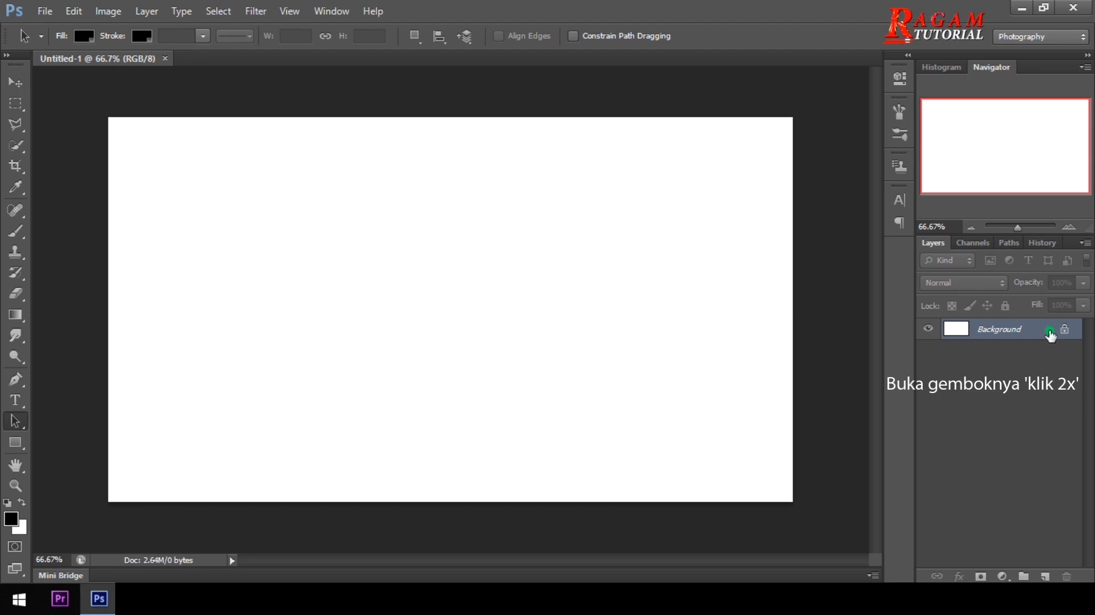
Convert the locked Background into a regular layer and fill it with the black foreground color at 100% opacity.
double_click(1051, 337)
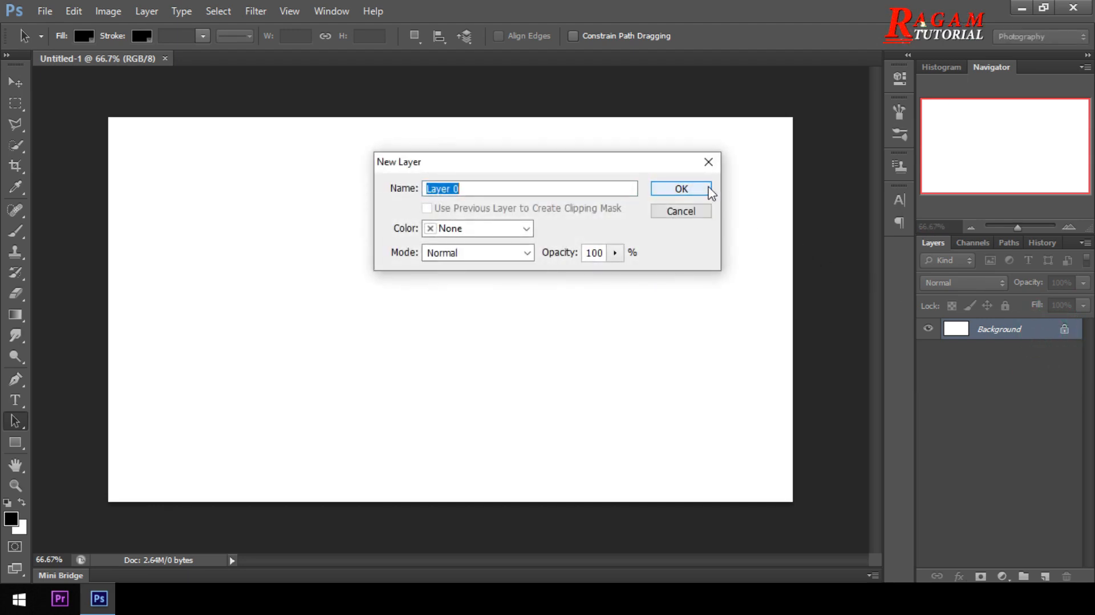
left_click(710, 194)
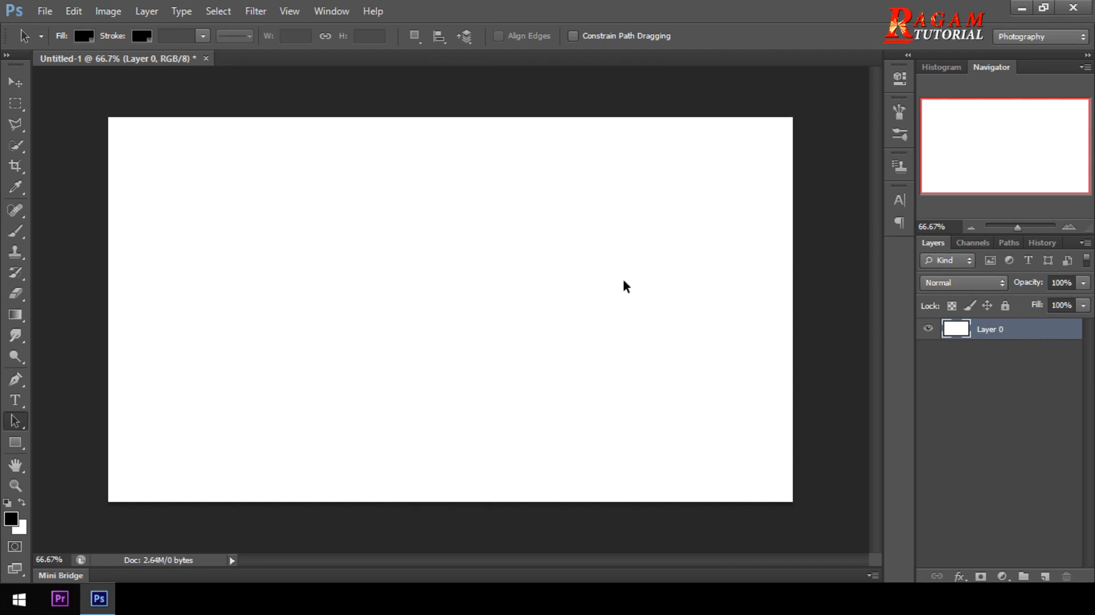
left_click(74, 10)
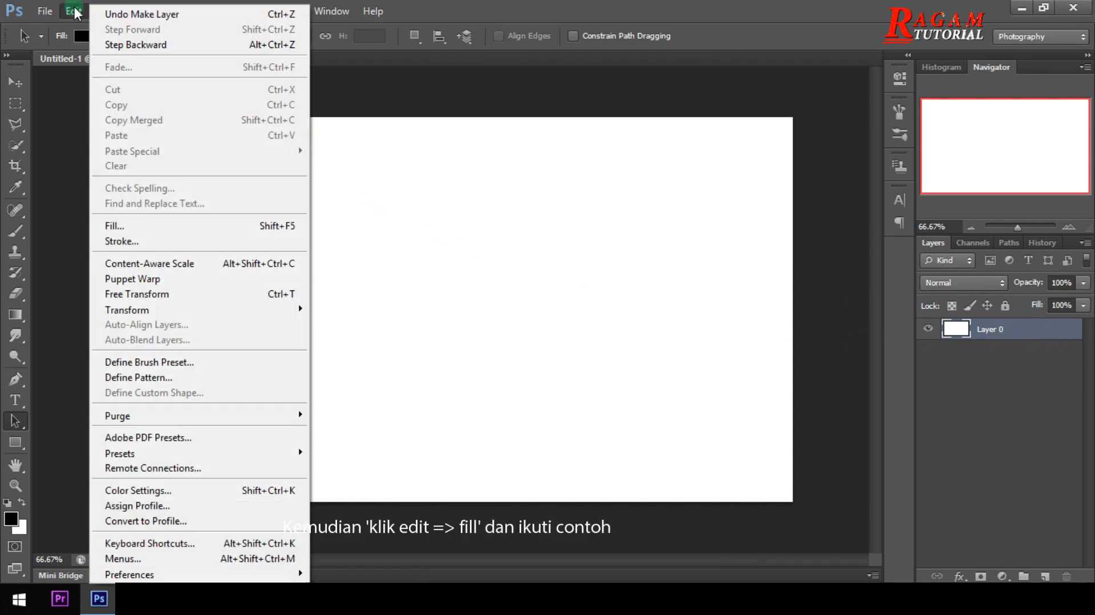
left_click(212, 227)
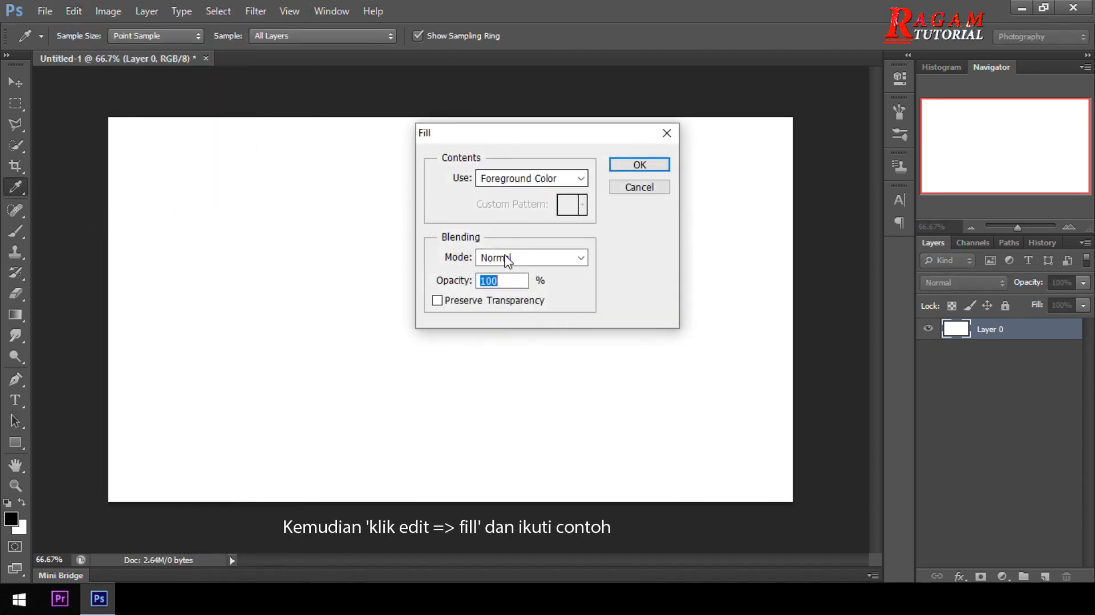
left_click(660, 170)
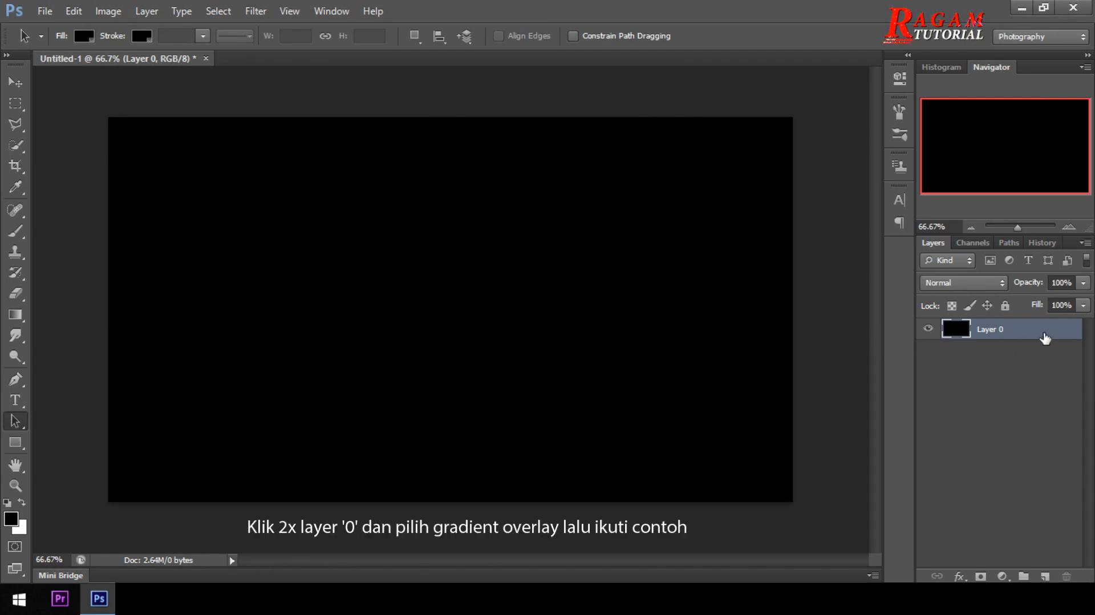
Add a Gradient Overlay to Layer 0 with the gradient reversed and its style set to Radial.
double_click(1045, 338)
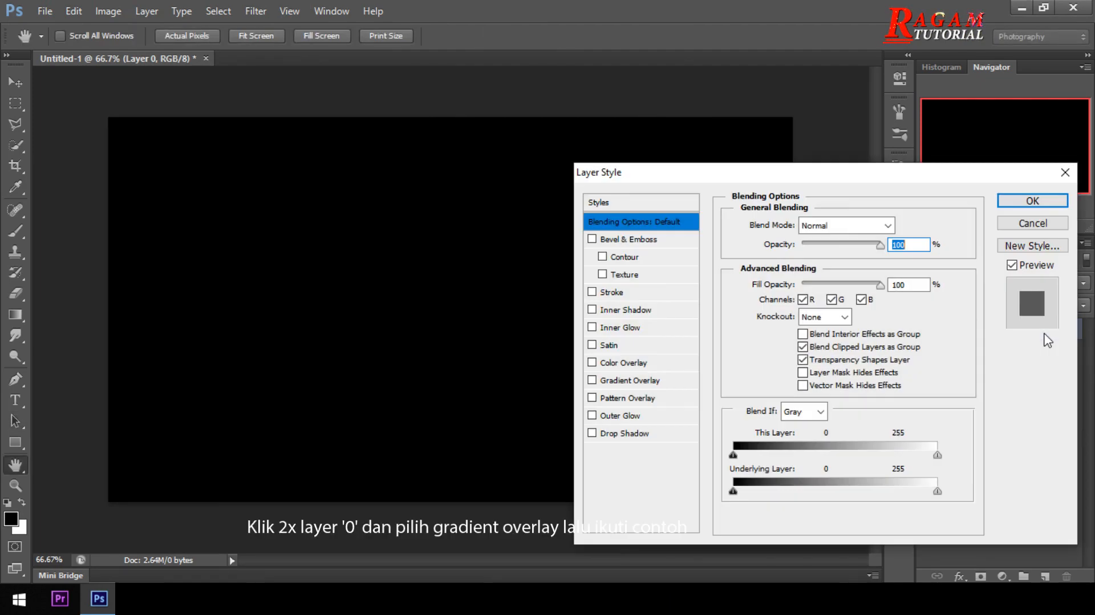
left_click(645, 380)
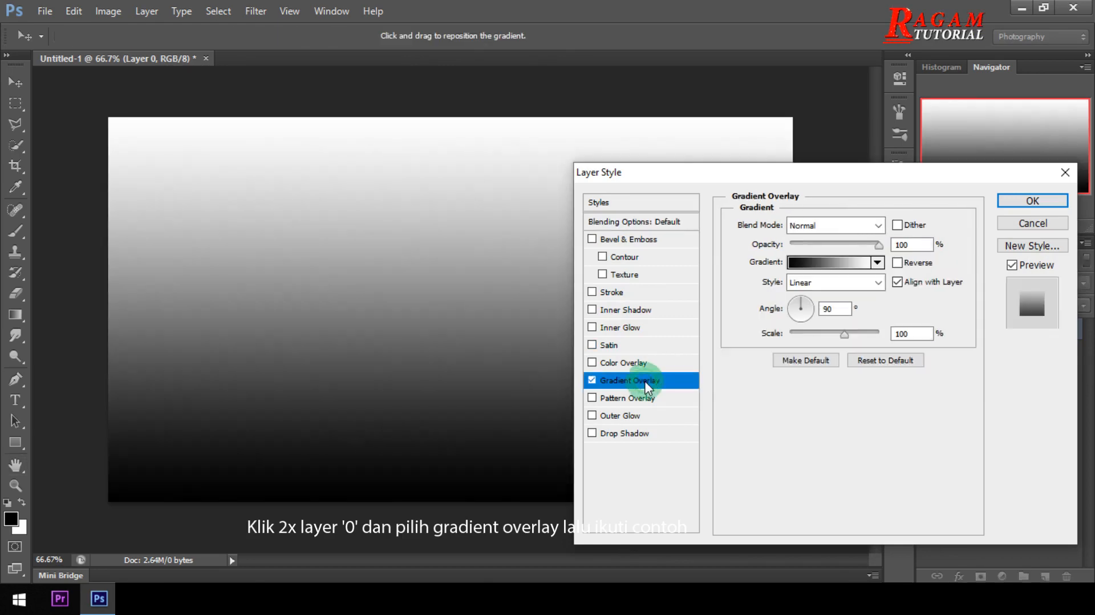
left_click(898, 263)
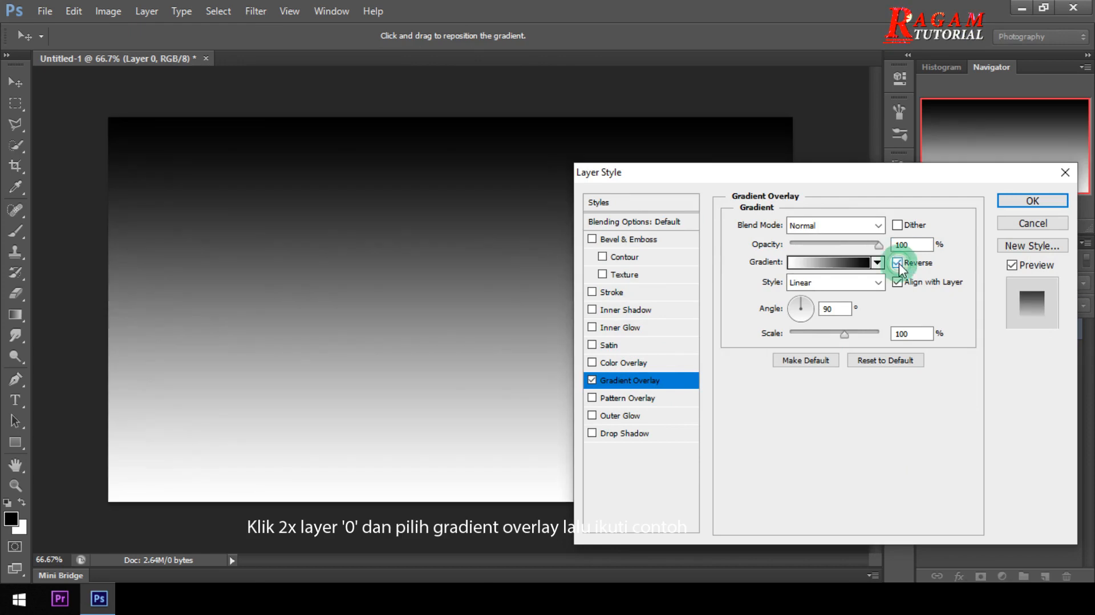
left_click(877, 282)
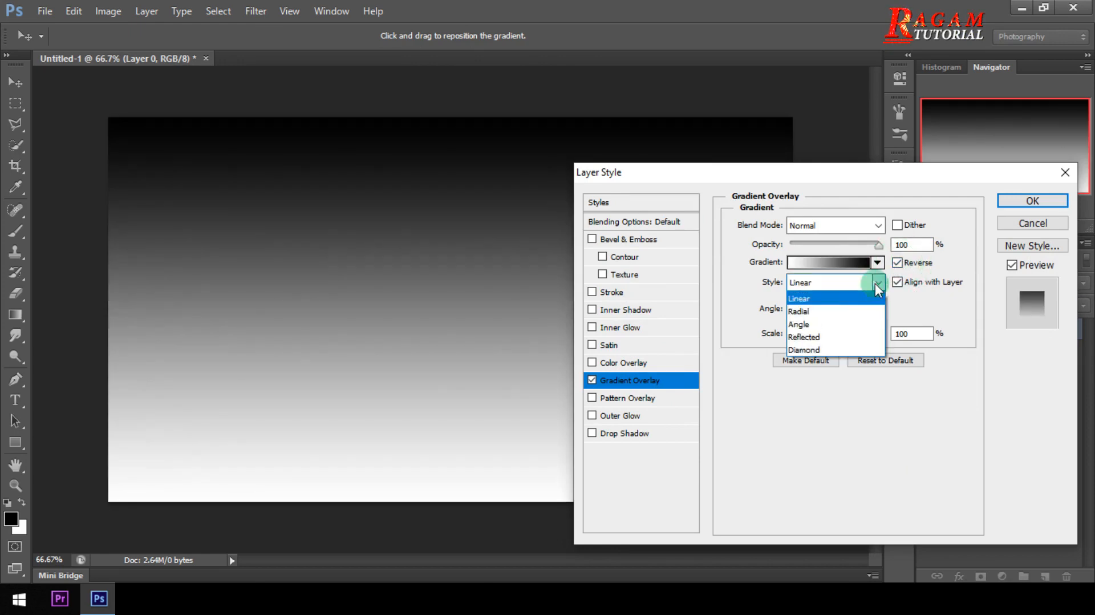
left_click(834, 312)
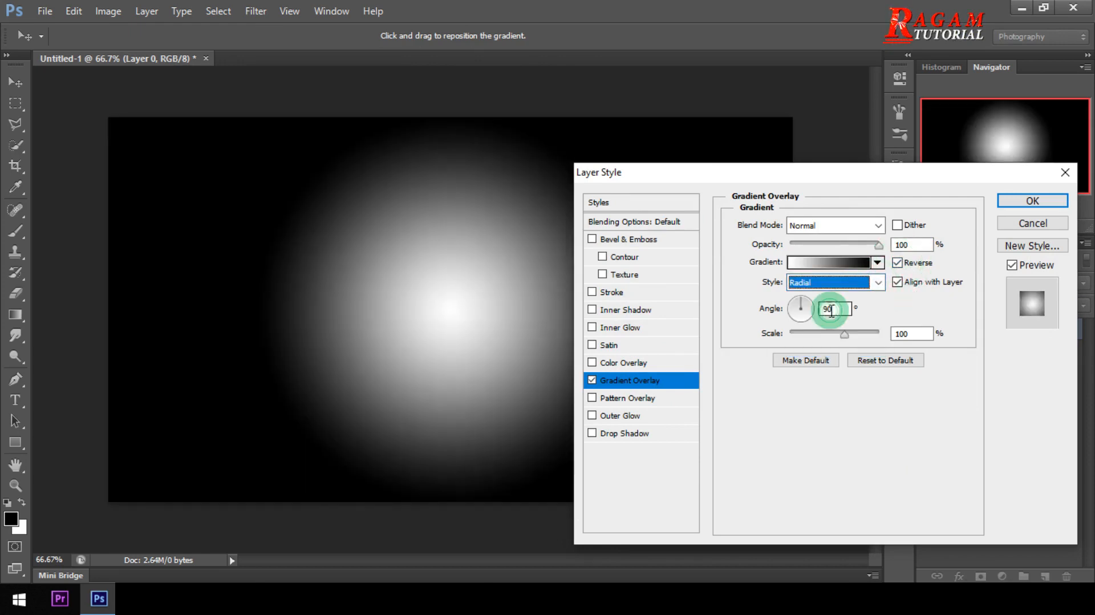
Change the overlay gradient's white color stop to crimson b8004a, keeping the black stop at the other end.
left_click(841, 264)
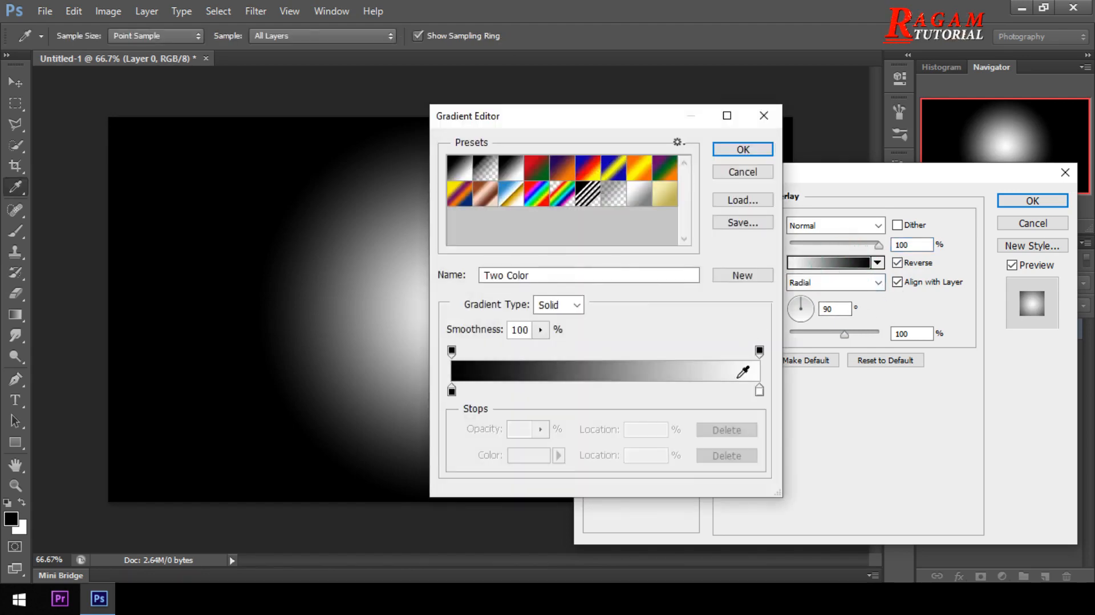
left_click(760, 391)
double_click(760, 392)
left_click_drag(874, 422, 847, 423)
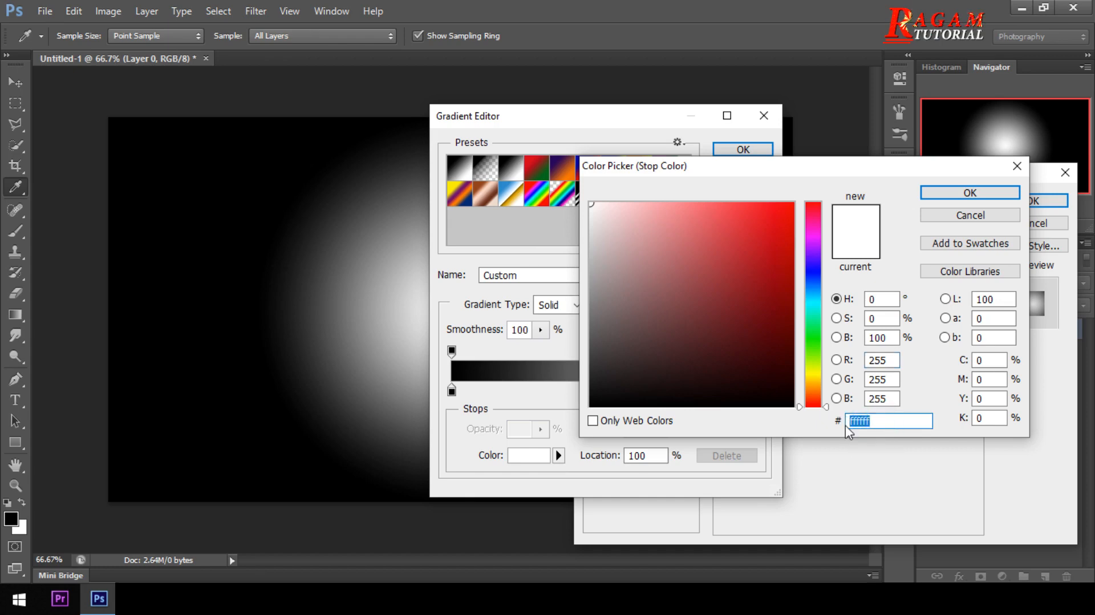
type("b")
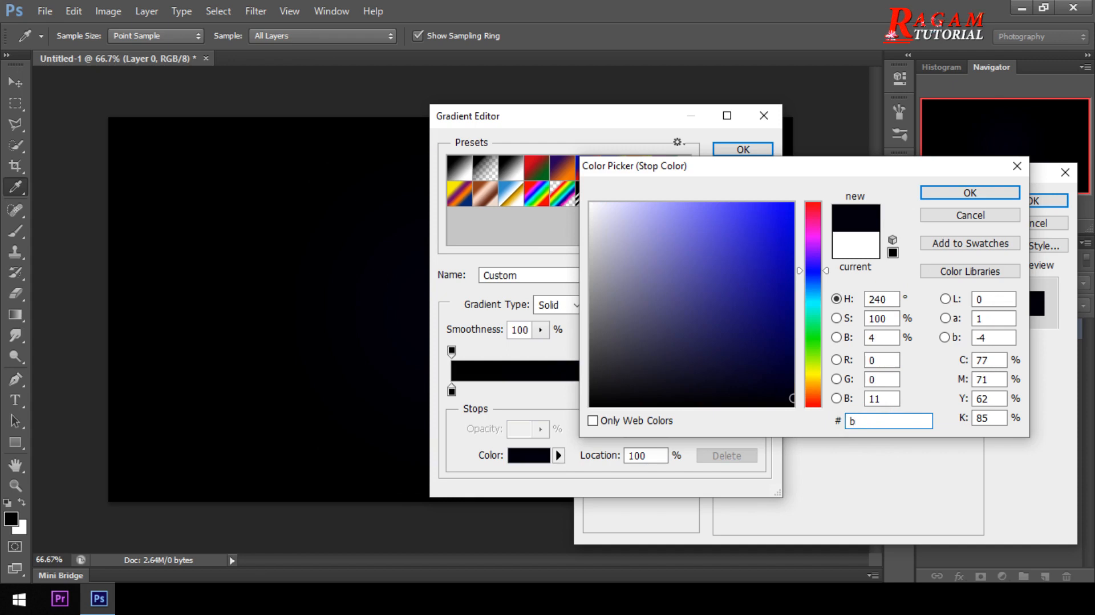
type("800")
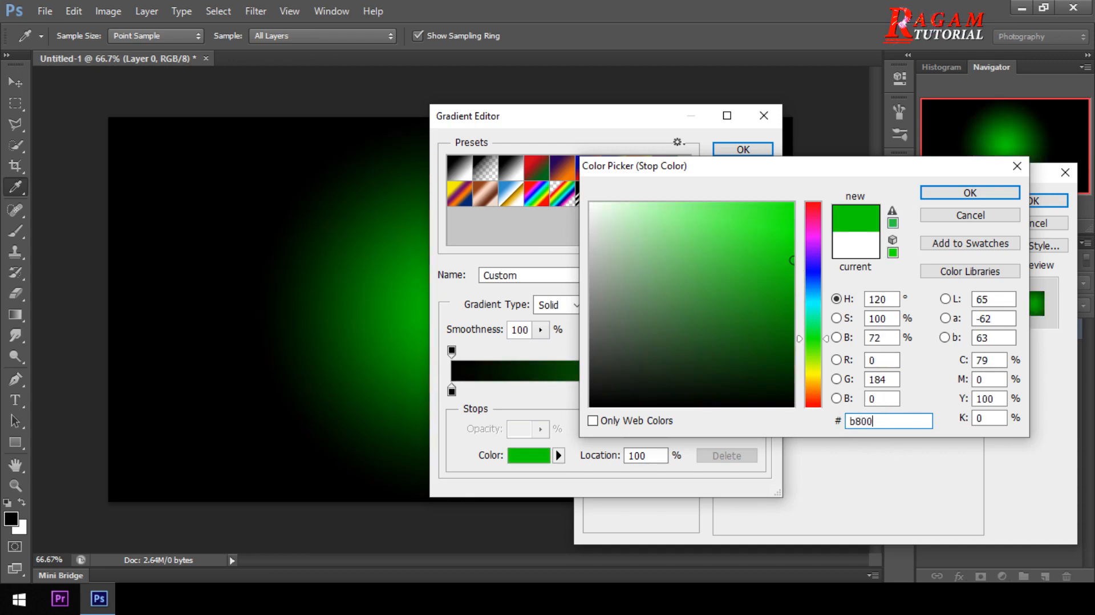
type("4a")
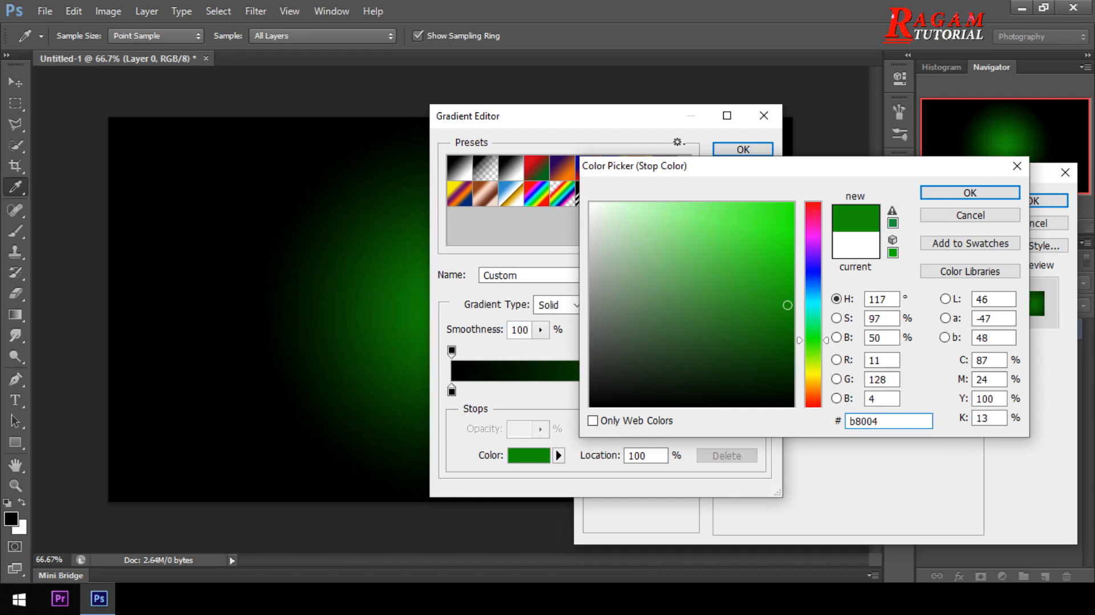
left_click(942, 196)
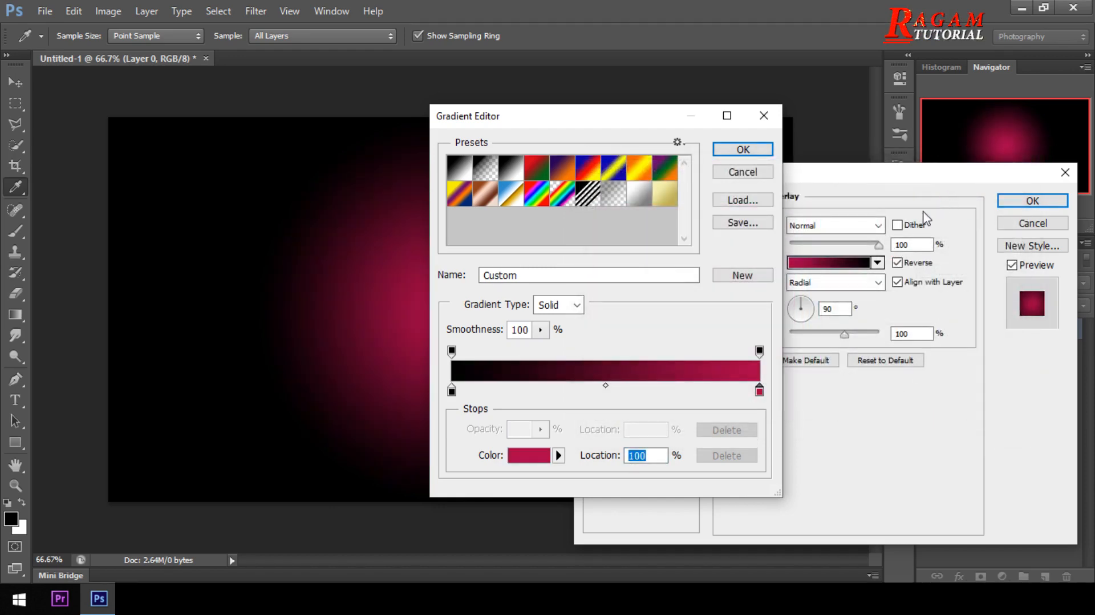
left_click(763, 152)
Set the Gradient Overlay's opacity to 40% and its scale to 125%, and apply the layer style.
left_click(903, 244)
left_click_drag(878, 245, 830, 248)
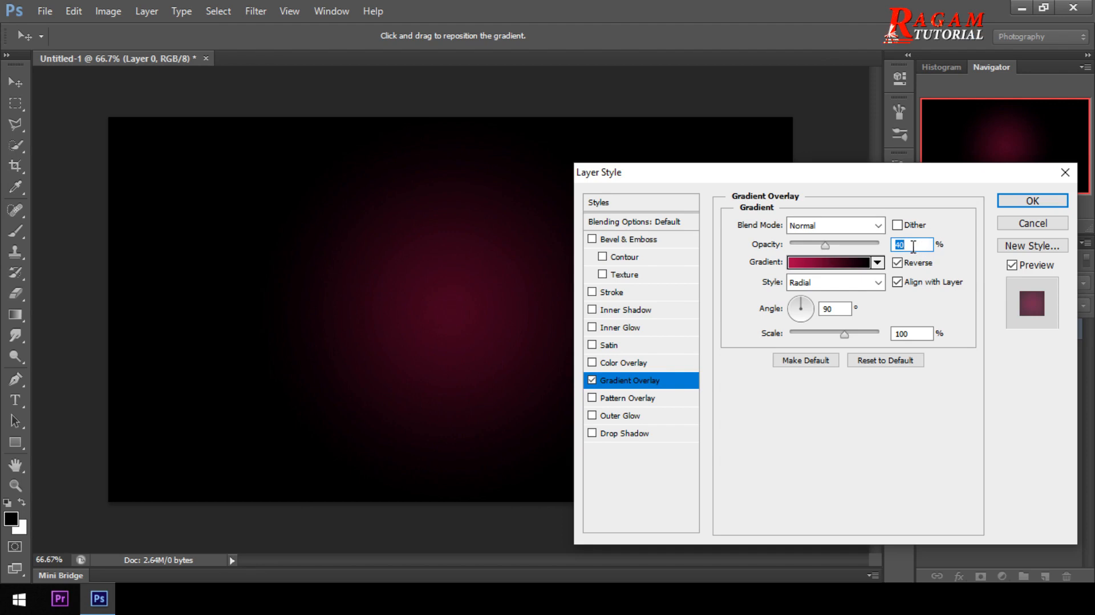
left_click(907, 334)
key("Up")
key("Up")
key("Up")
key("Up")
key("Up")
key("Up")
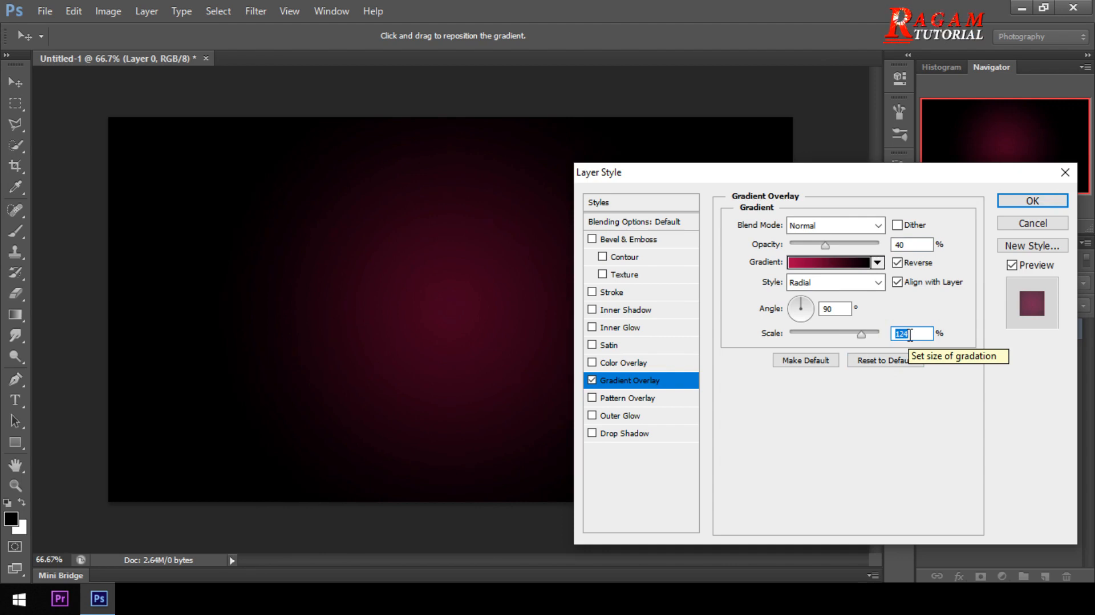
left_click(915, 332)
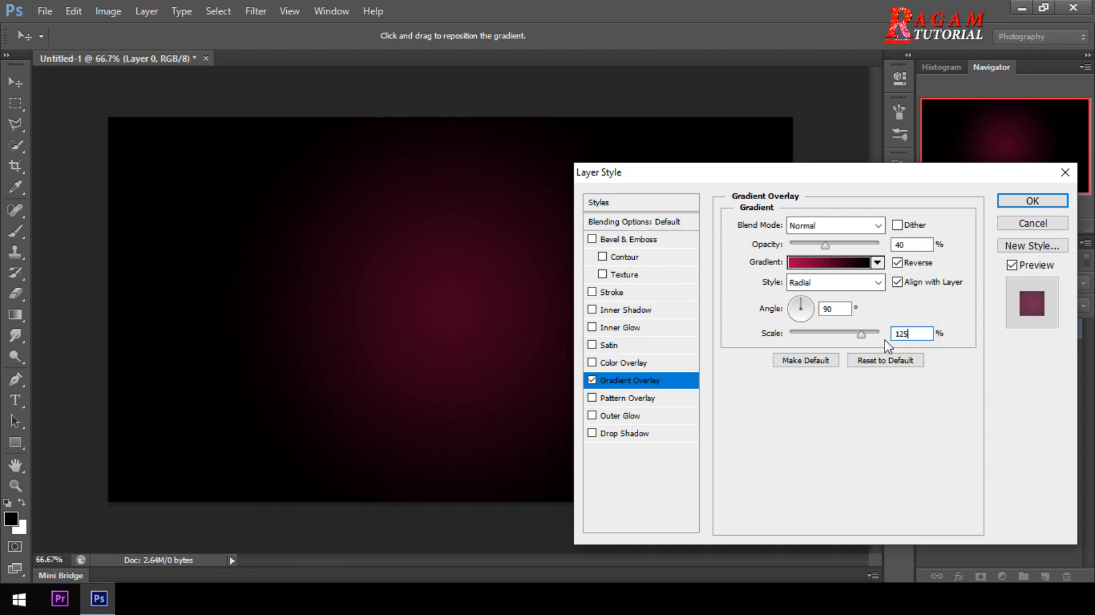
left_click(1018, 207)
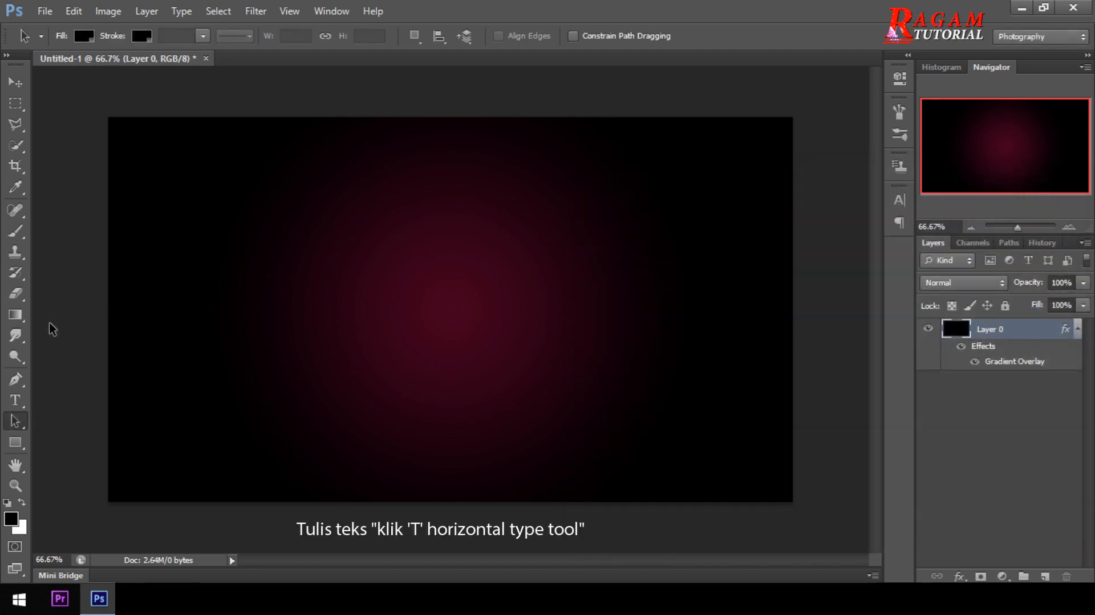
Create a horizontal text box across the middle of the canvas and enter "Ragam" in Cooper Black 35 pt.
left_click(20, 402)
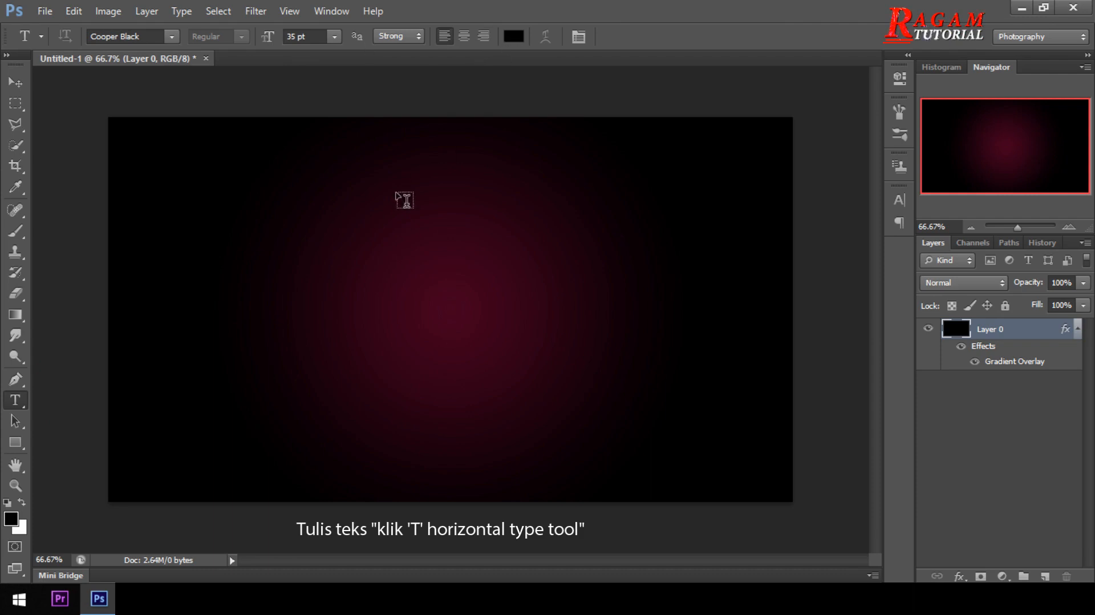
left_click_drag(303, 249, 625, 325)
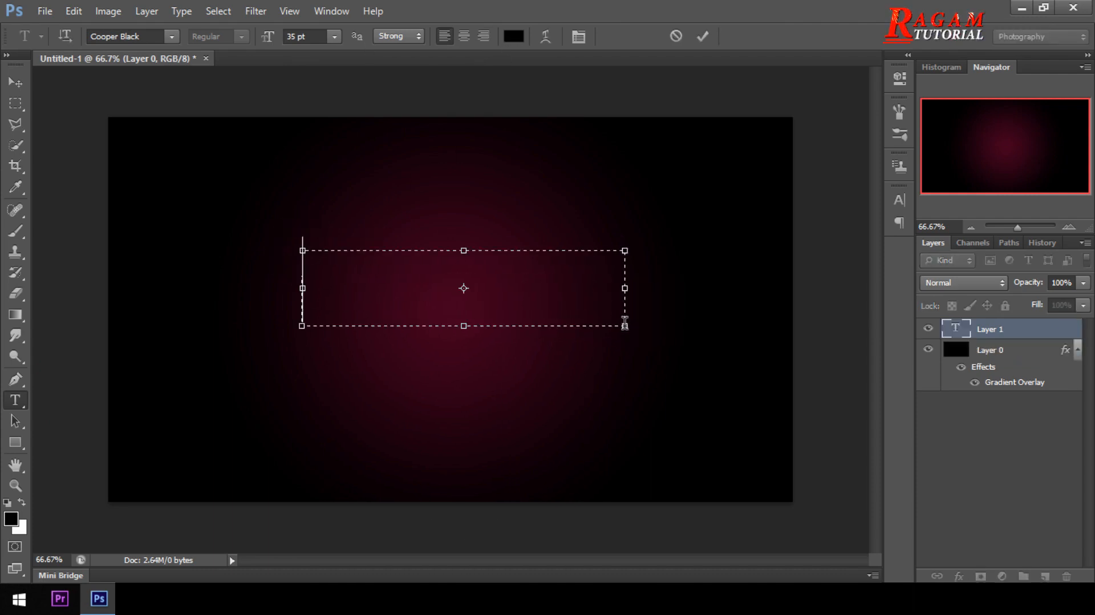
type("R")
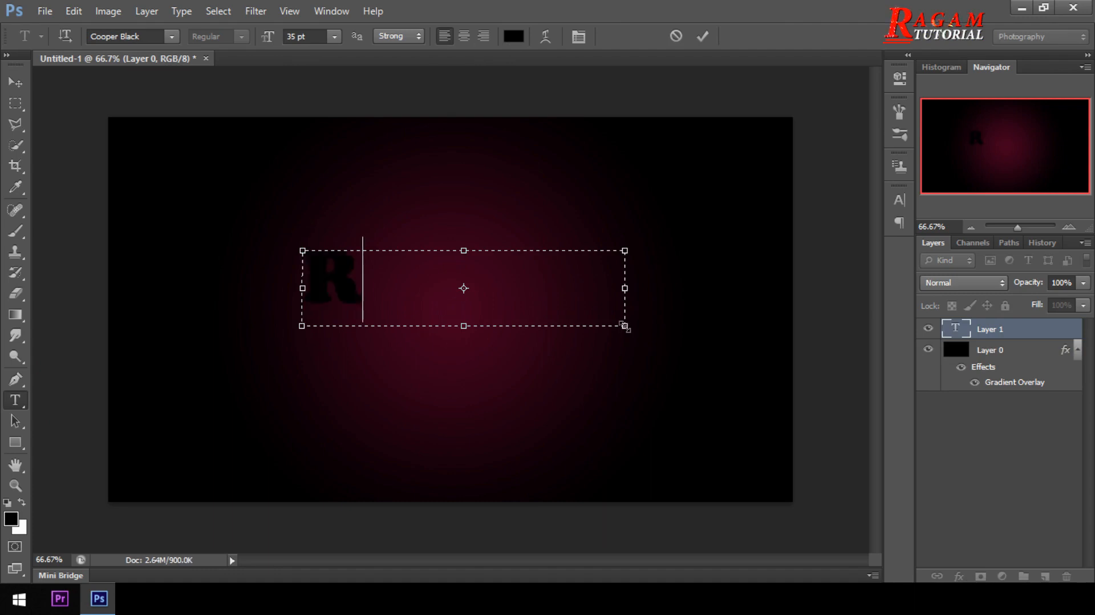
type("aga")
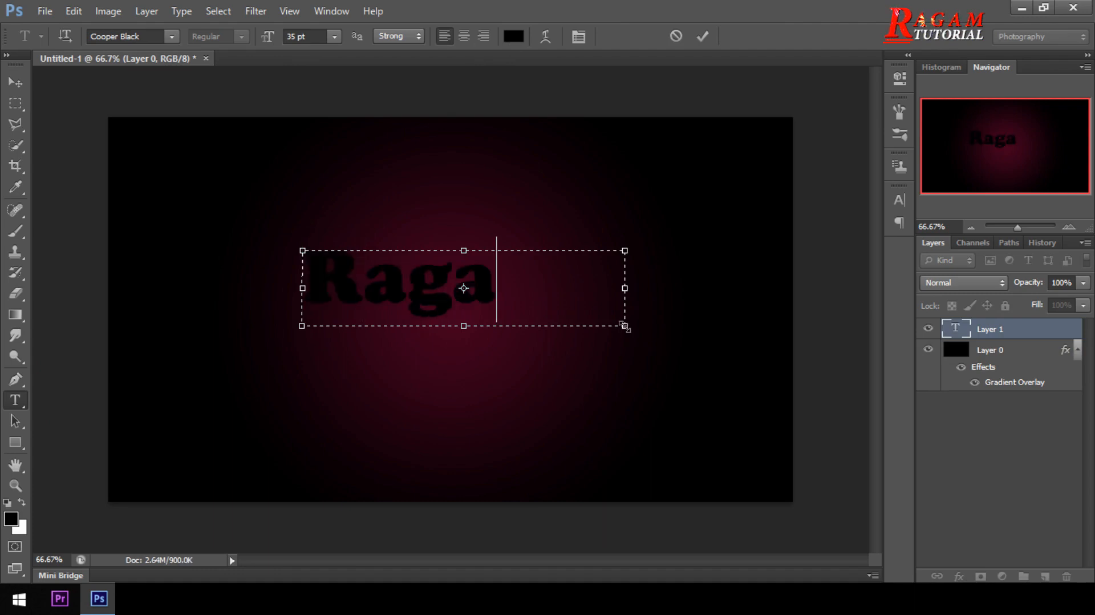
type("m")
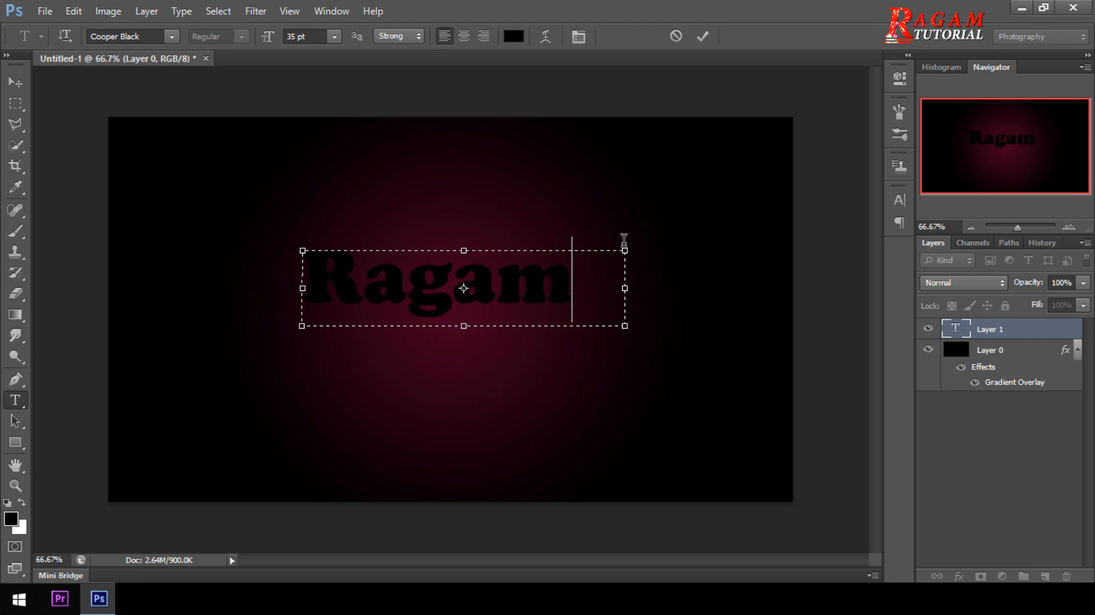
Move the text slightly to center it over the glow, narrow its box to fit the word, and commit it.
left_click_drag(617, 371, 629, 367)
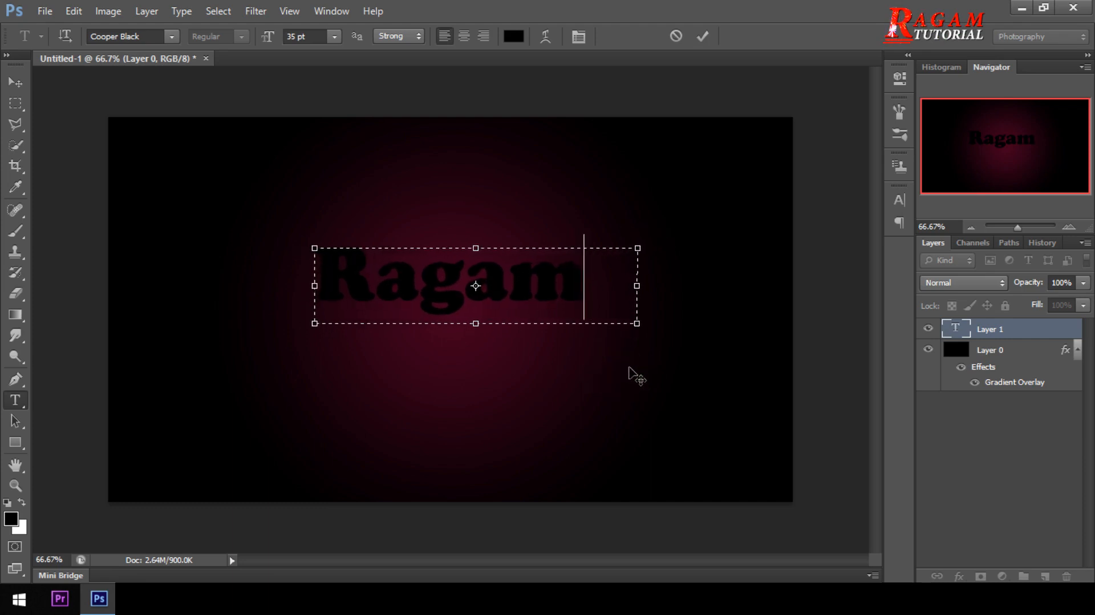
left_click_drag(644, 285, 593, 285)
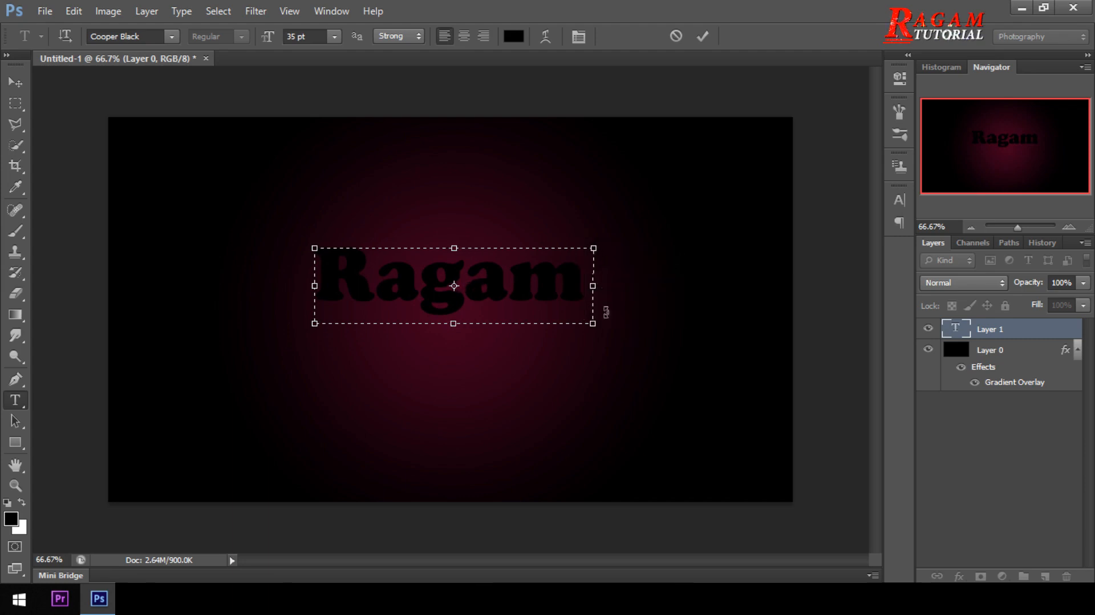
left_click(703, 41)
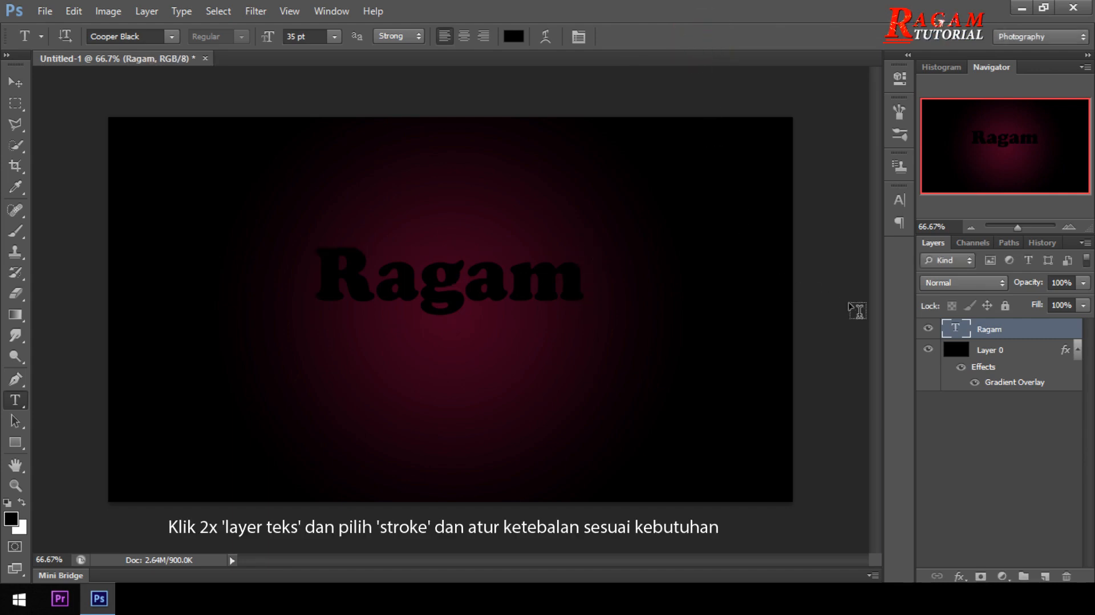
Add a white (ffffff) 3 px outside Stroke to the Ragam text layer.
double_click(1025, 336)
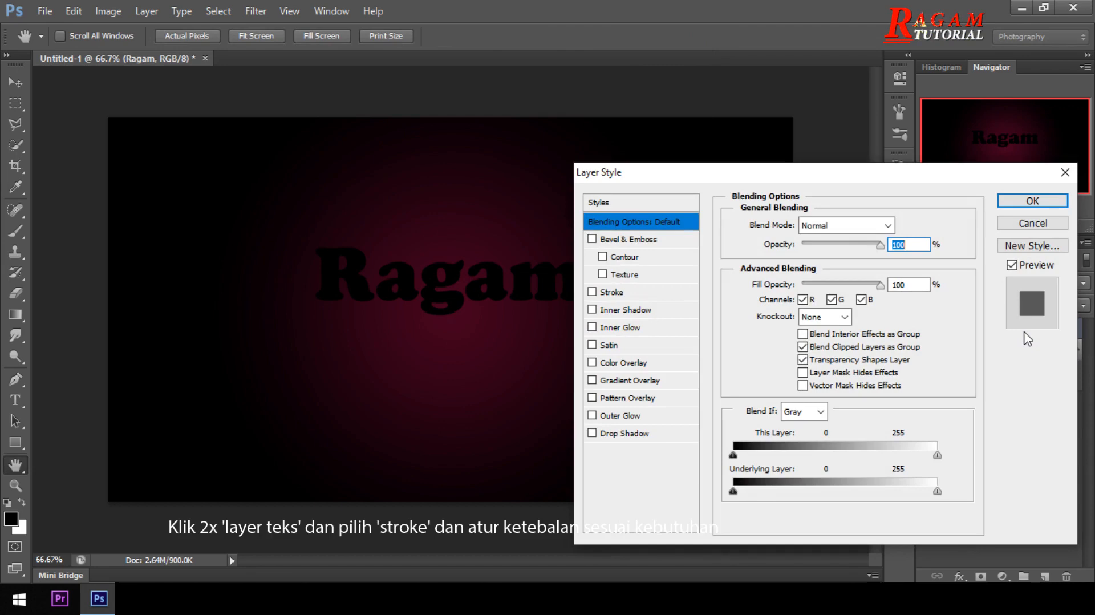
left_click(609, 293)
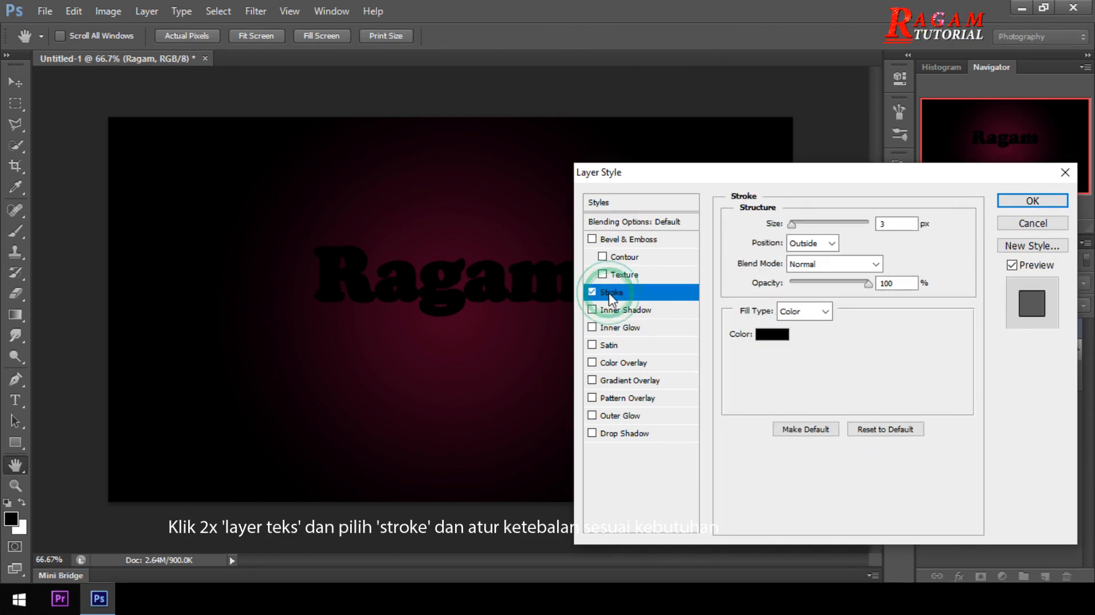
left_click(783, 336)
left_click_drag(658, 251, 577, 178)
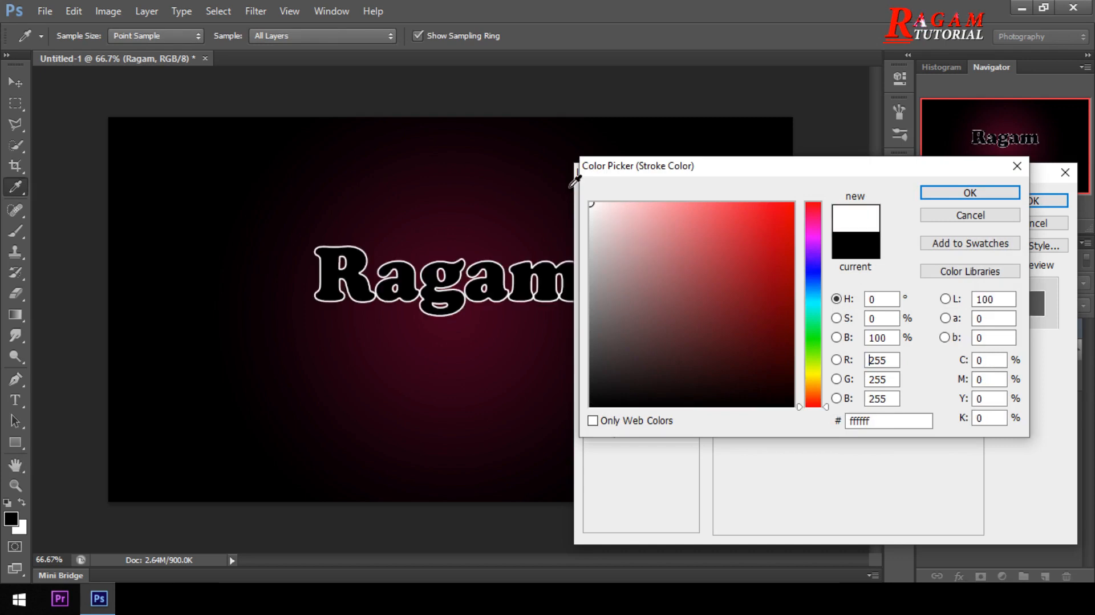
left_click(936, 194)
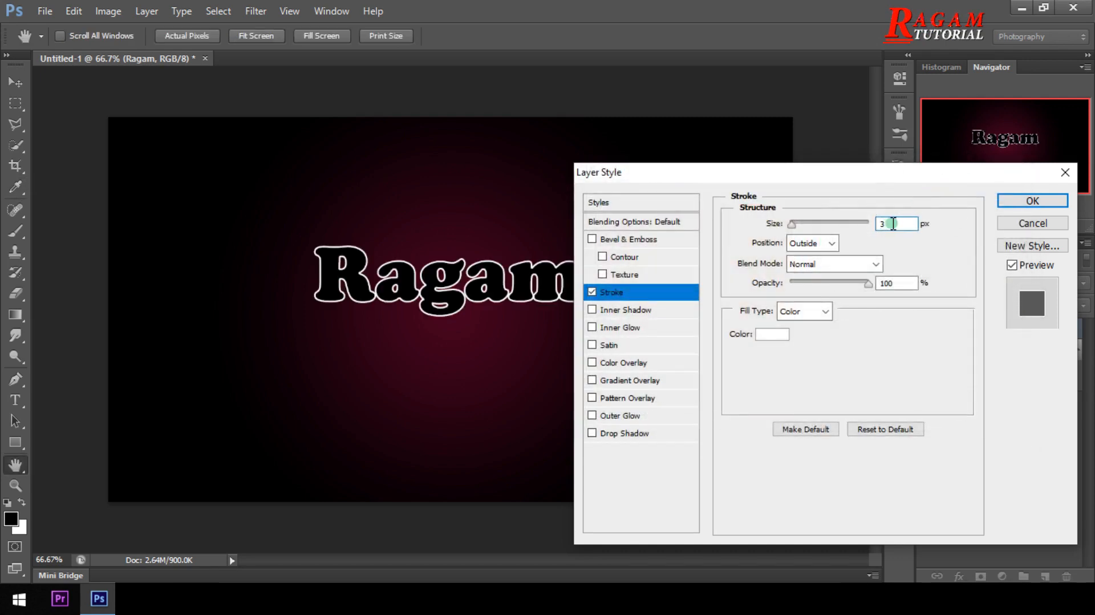
left_click(1029, 201)
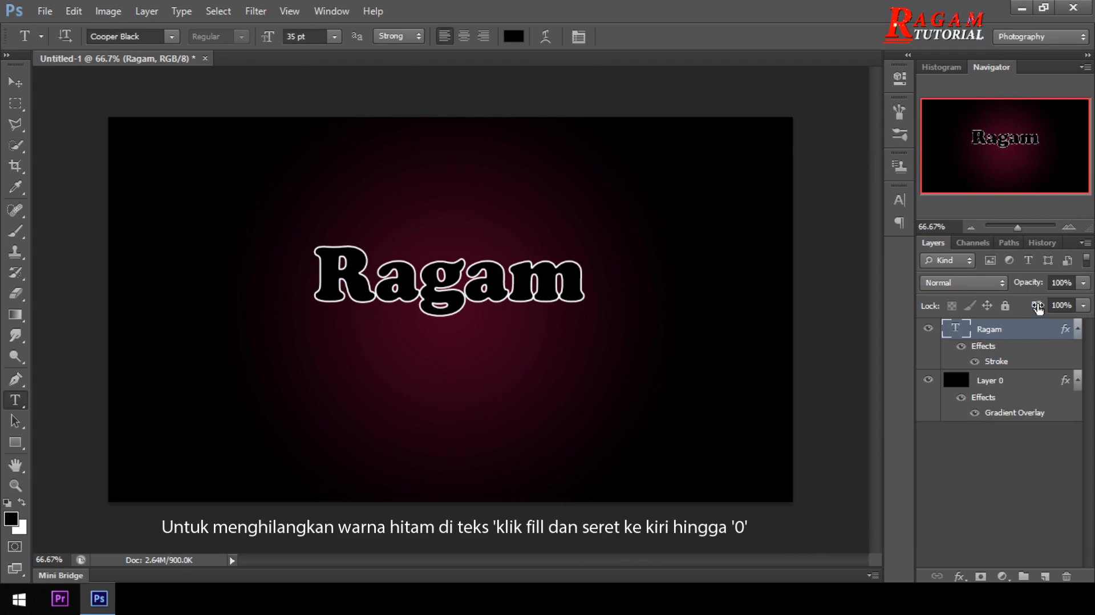
Reduce the Ragam text layer's fill to 0% and place the layer in a group.
left_click_drag(1037, 308, 932, 313)
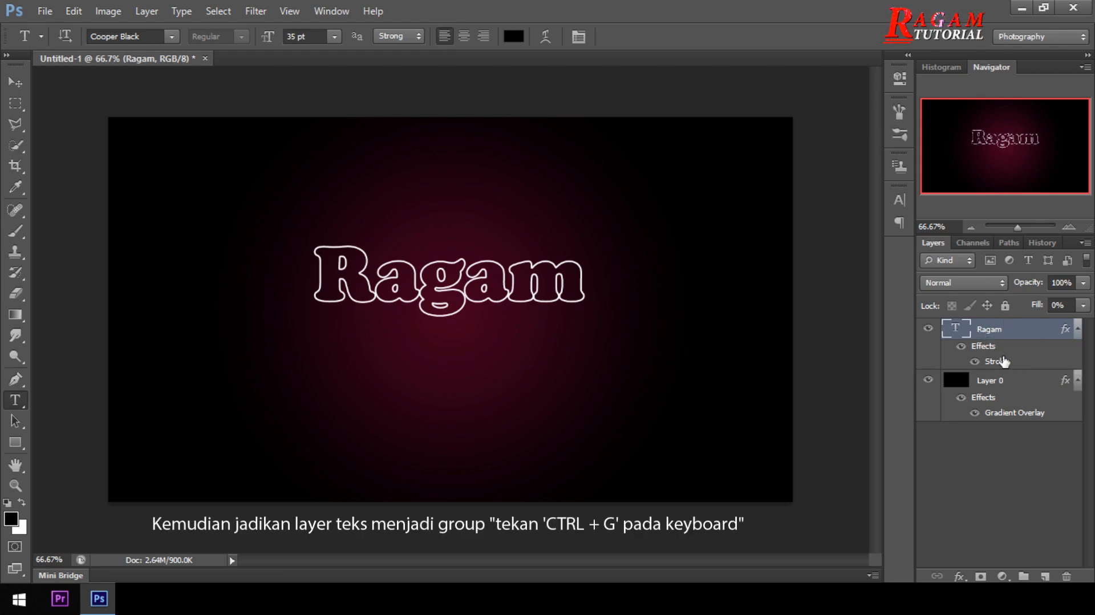
key("ctrl+g")
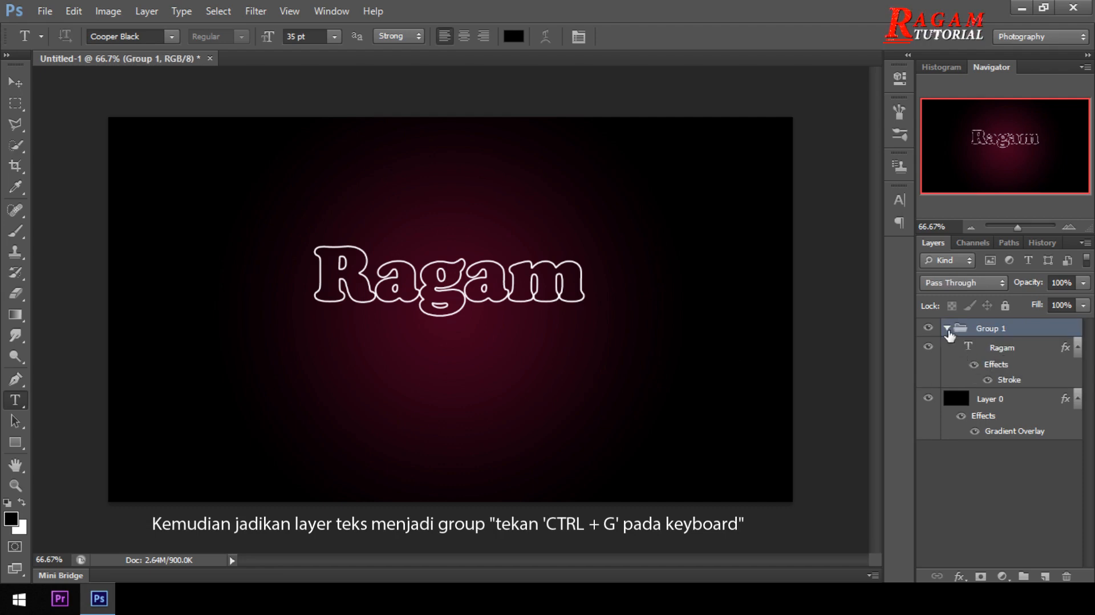
Add an Outer Glow to Group 1 and set the glow color to ff005a.
left_click(947, 329)
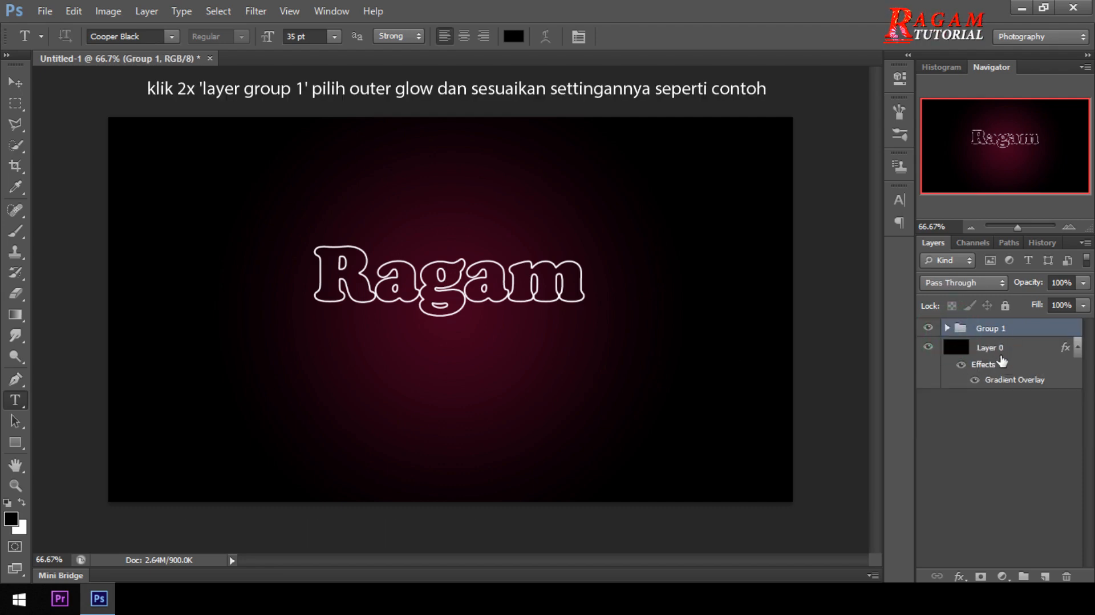
double_click(1038, 331)
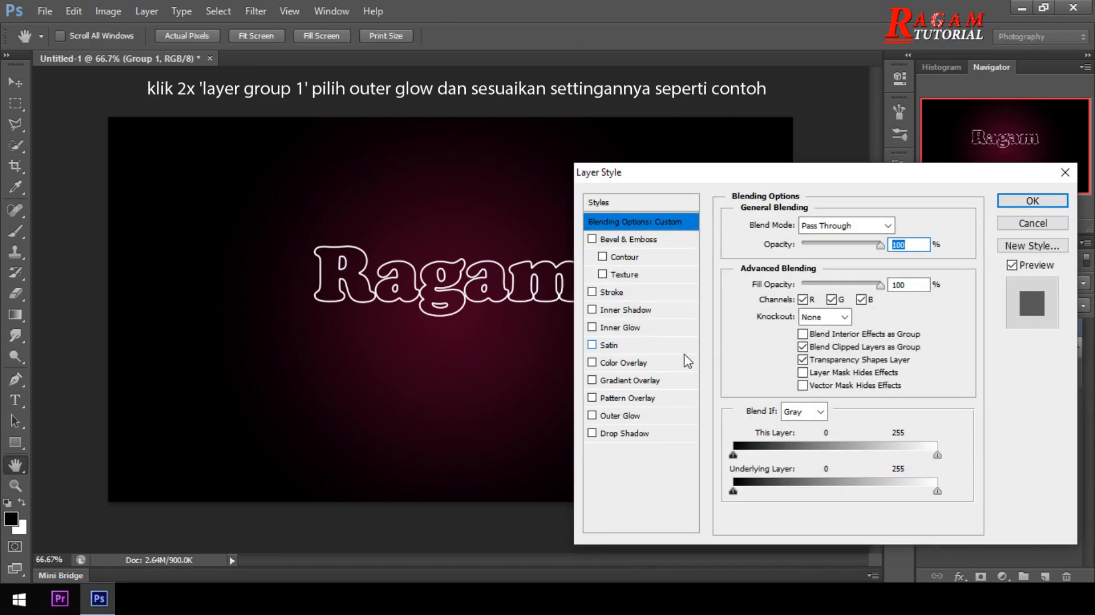
left_click(630, 417)
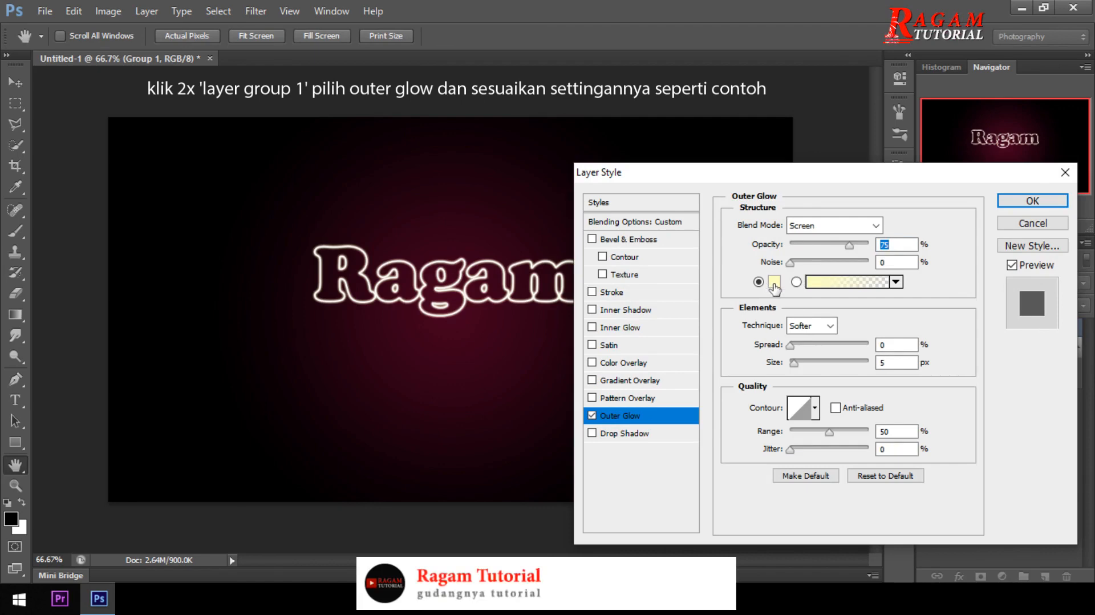
left_click(774, 284)
left_click_drag(896, 420, 853, 420)
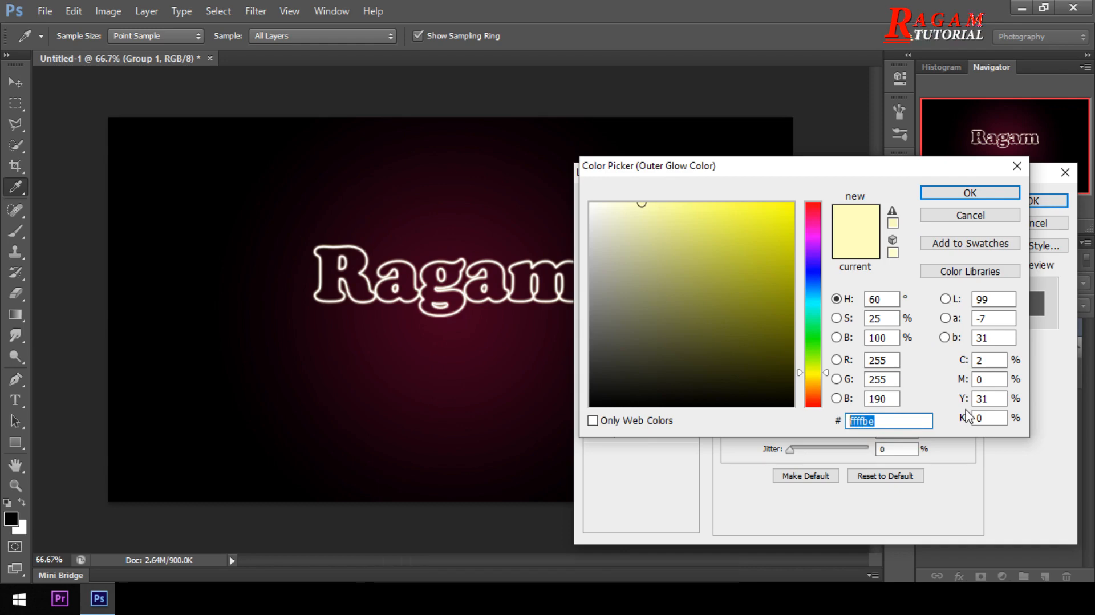
type("ff005a")
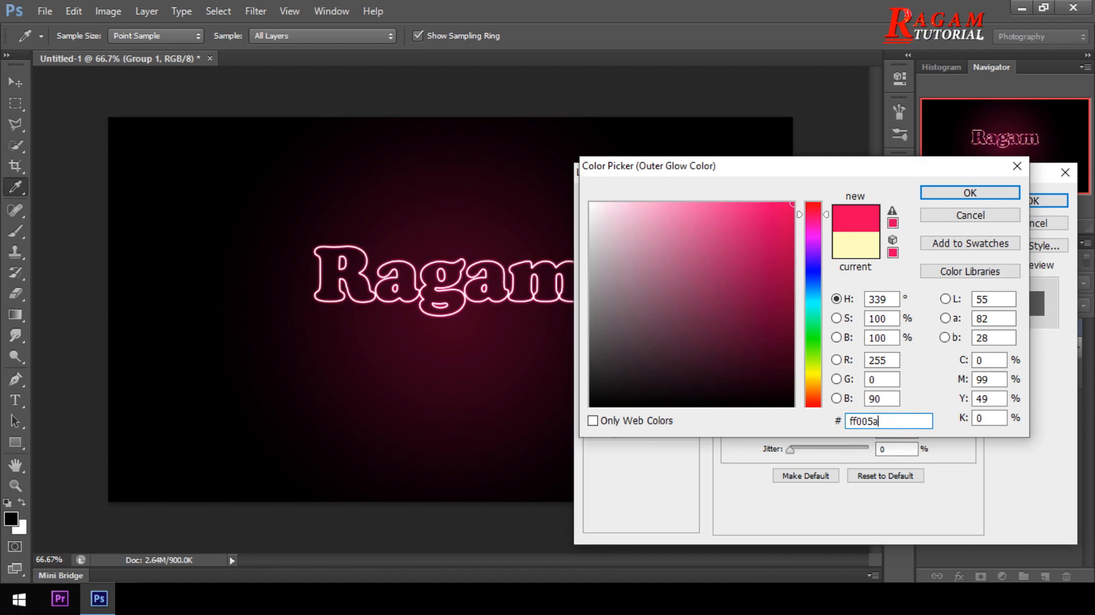
left_click(944, 194)
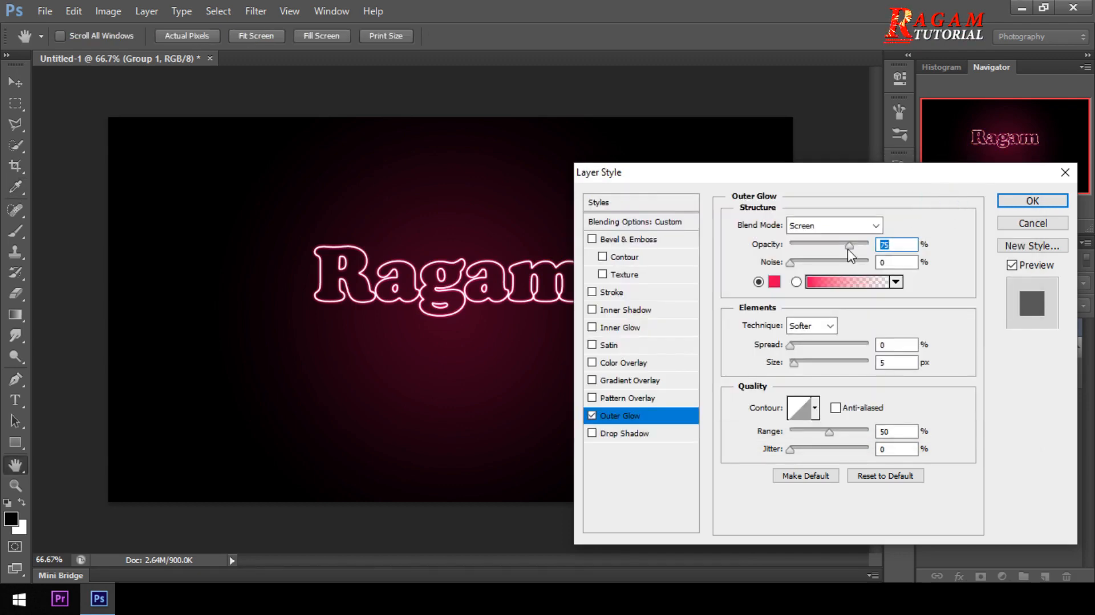
Set Group 1's Outer Glow to 100% opacity, 30% spread and 10 px size, and apply the layer style.
left_click_drag(848, 246, 876, 251)
left_click(884, 346)
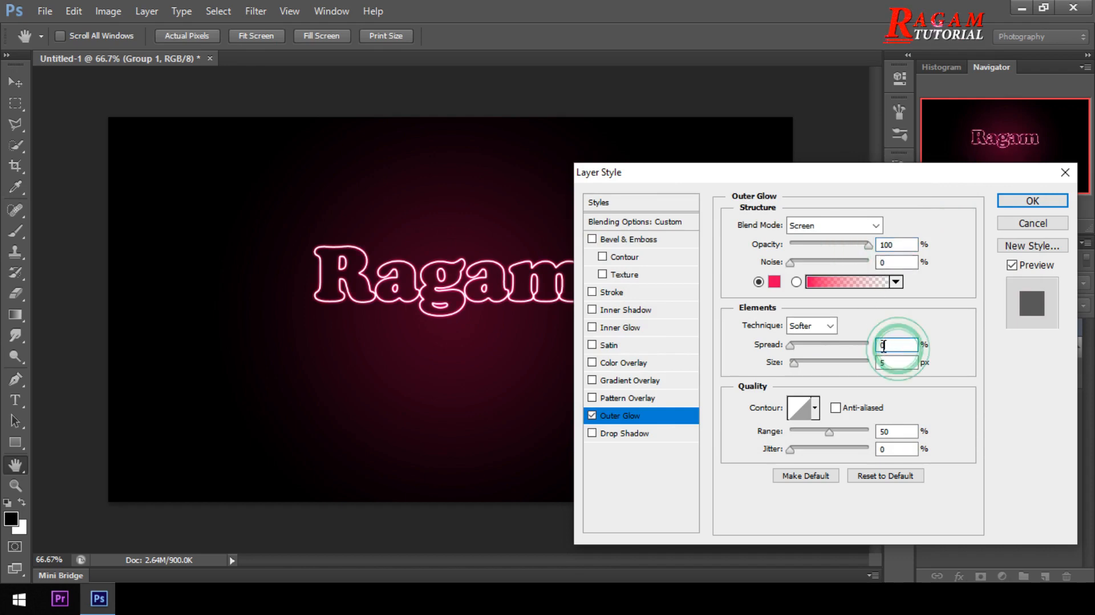
double_click(893, 345)
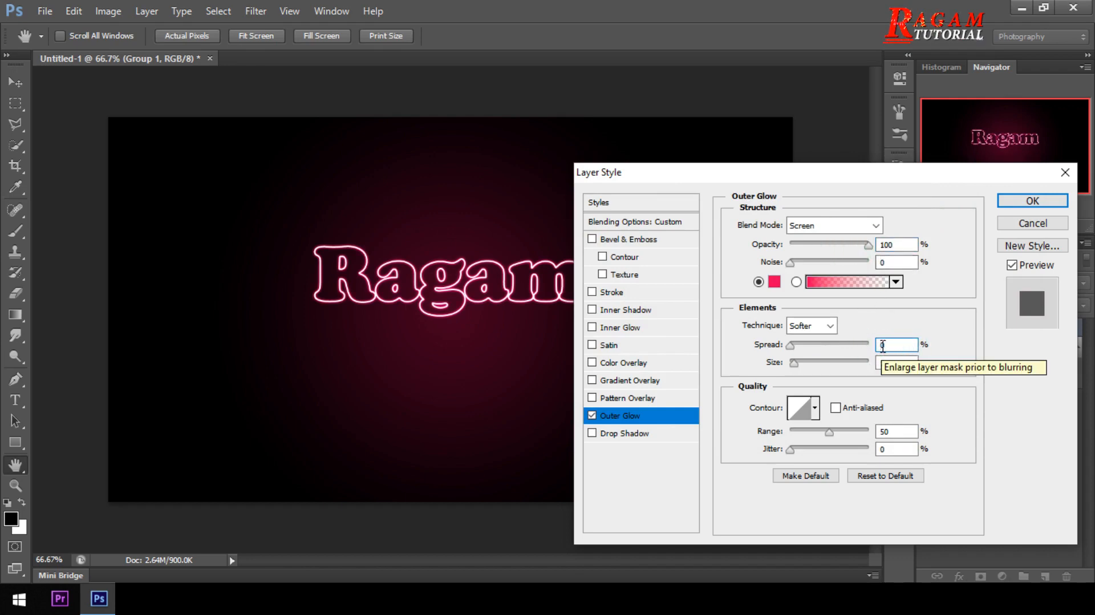
type("30")
left_click(902, 346)
left_click(885, 363)
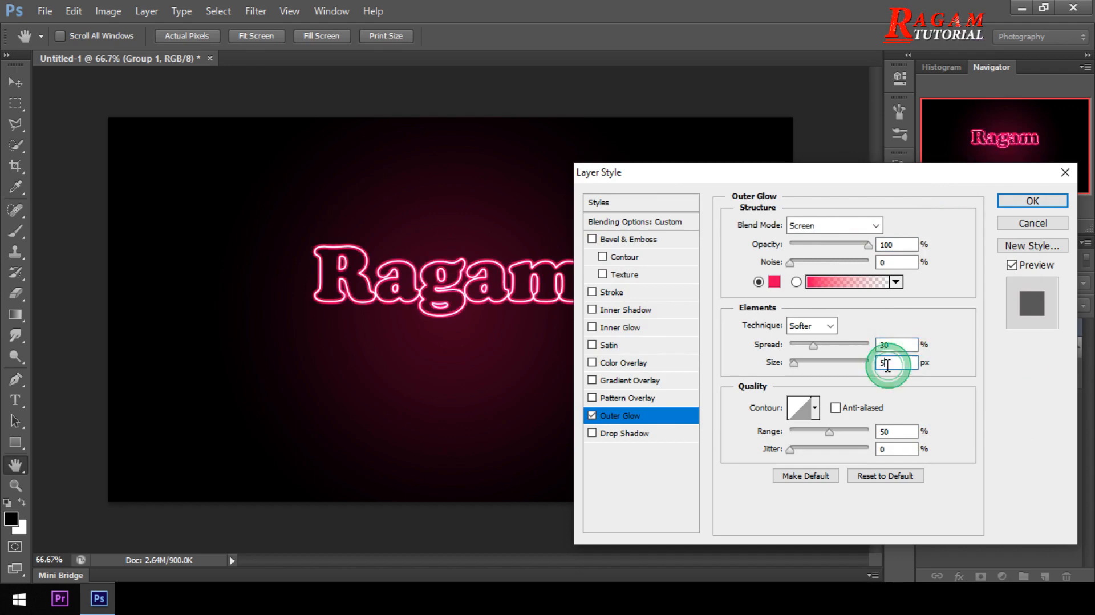
double_click(887, 363)
type("10")
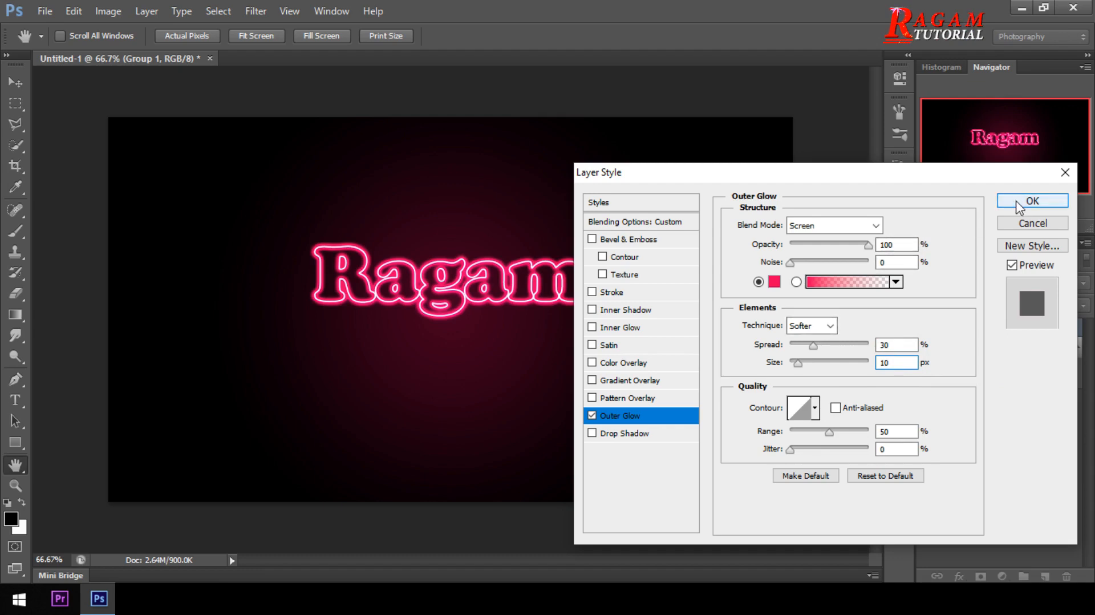
left_click(1019, 204)
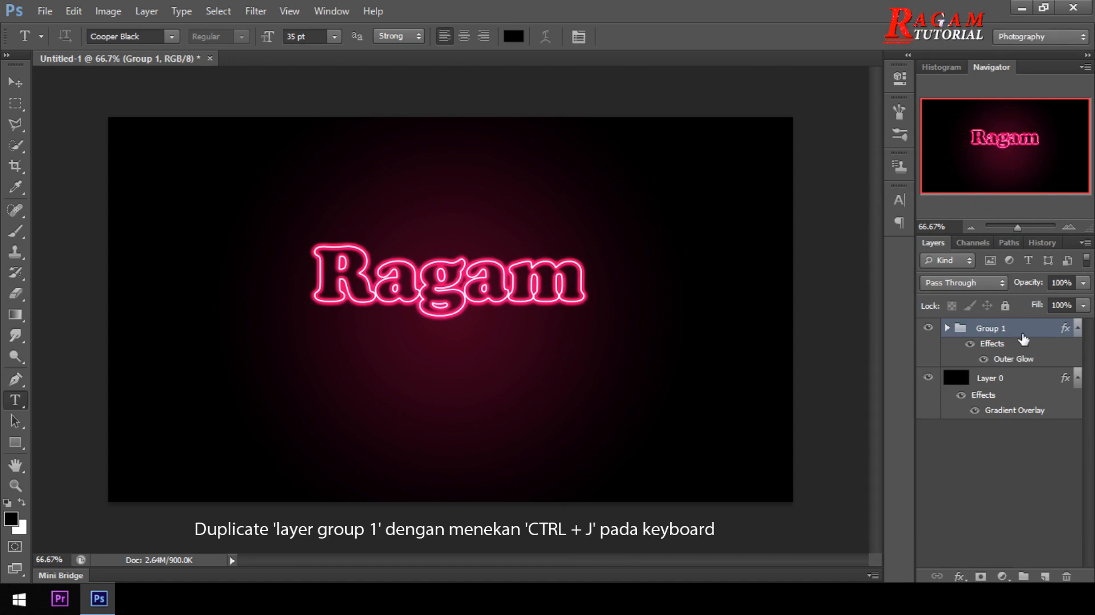
Duplicate Group 1 and move the copy's Ragam text straight down, just below the original word.
key("ctrl+j")
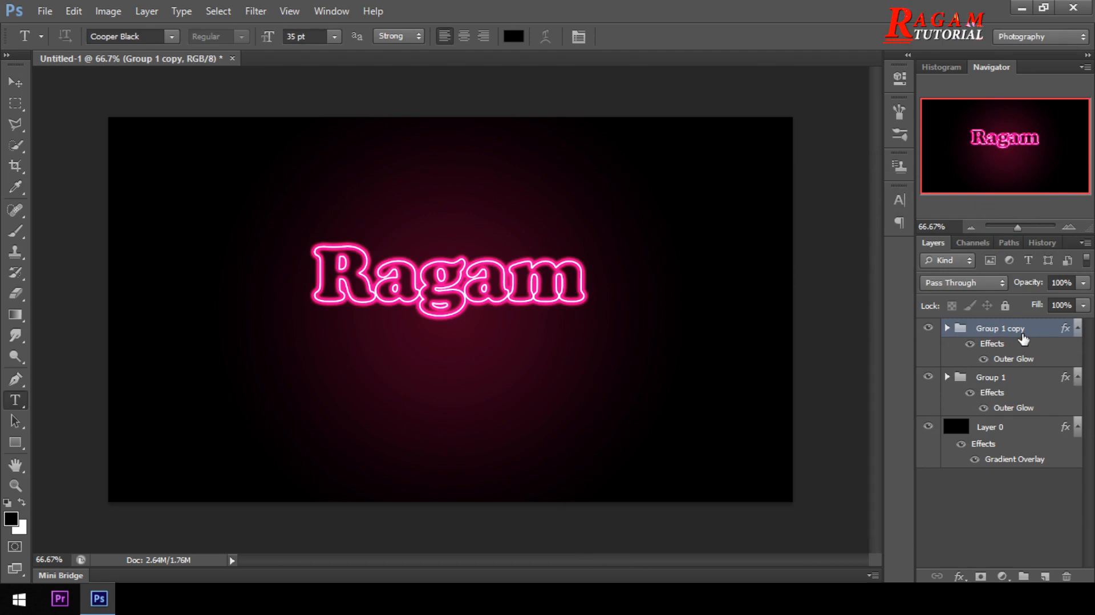
left_click(947, 328)
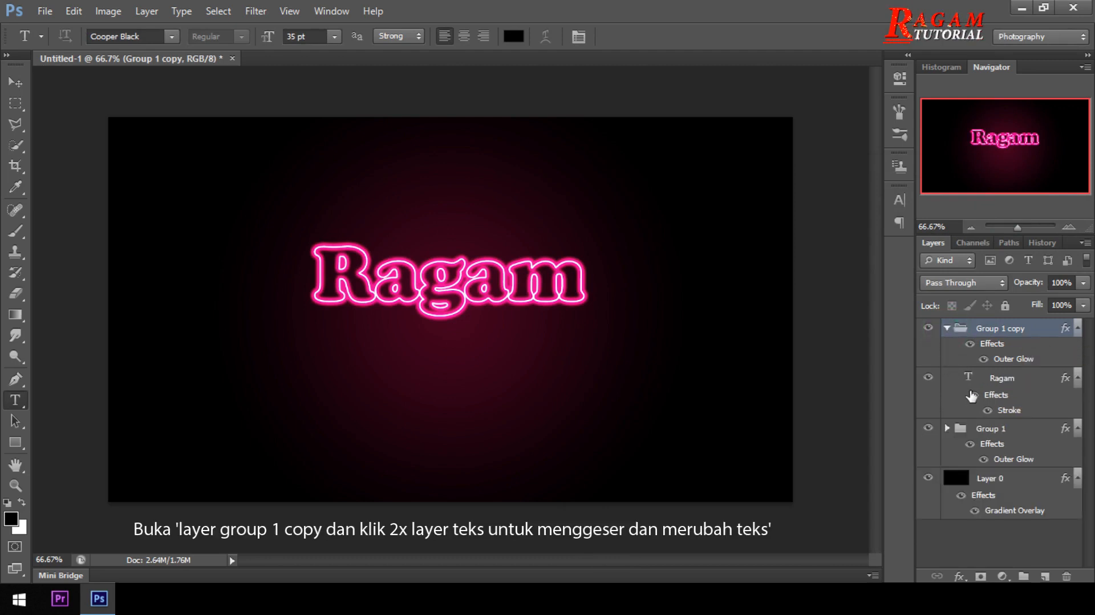
left_click(969, 380)
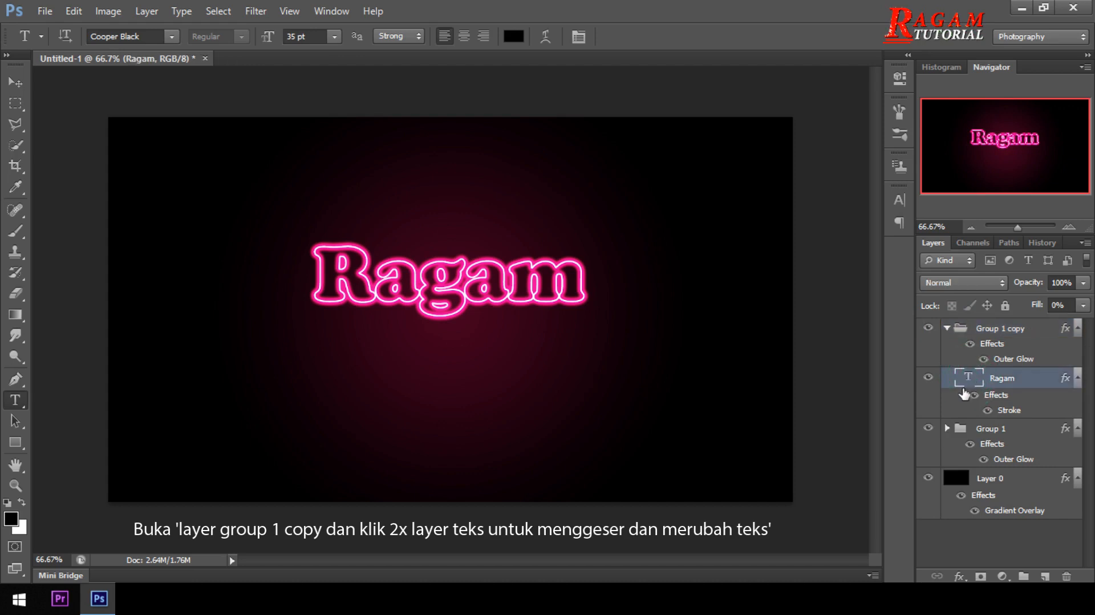
double_click(970, 382)
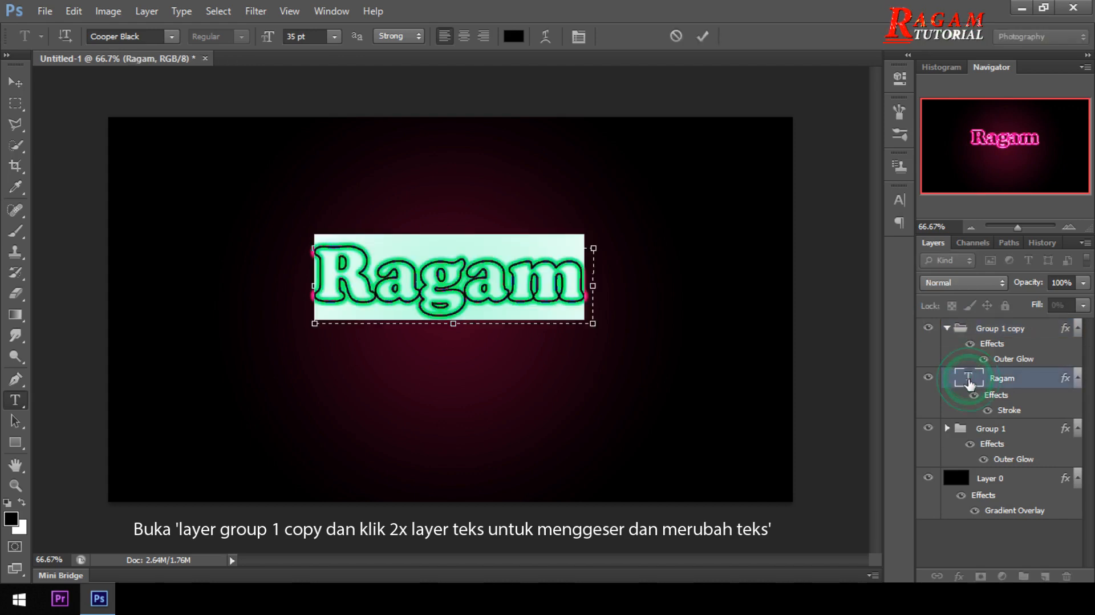
left_click(511, 287)
left_click_drag(539, 364, 539, 435)
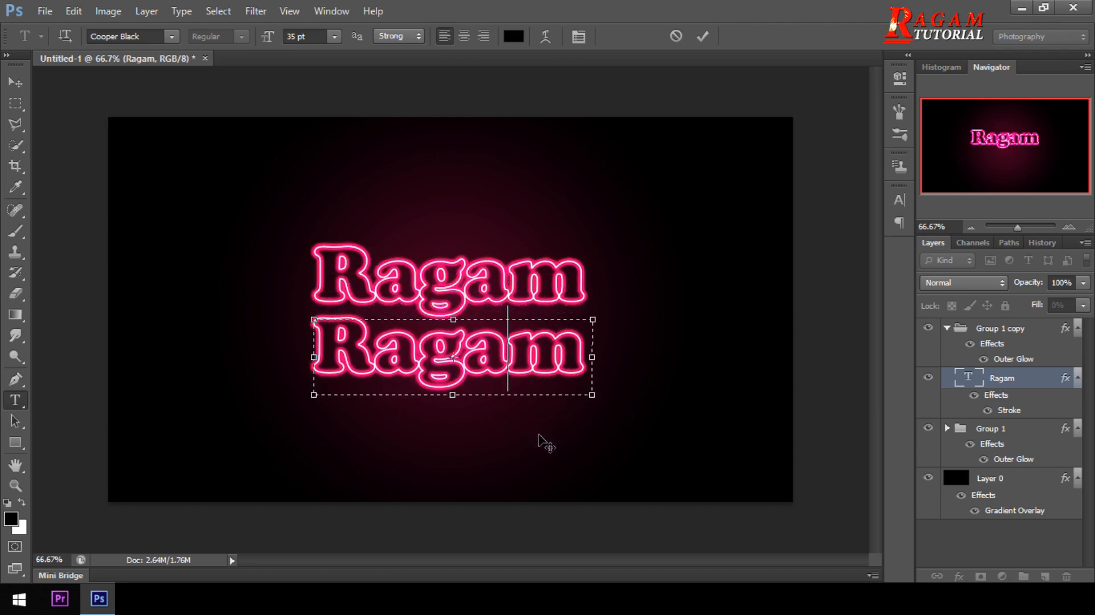
Format the duplicated Ragam text as Myriad Pro Bold at 14 pt.
left_click_drag(588, 355, 328, 348)
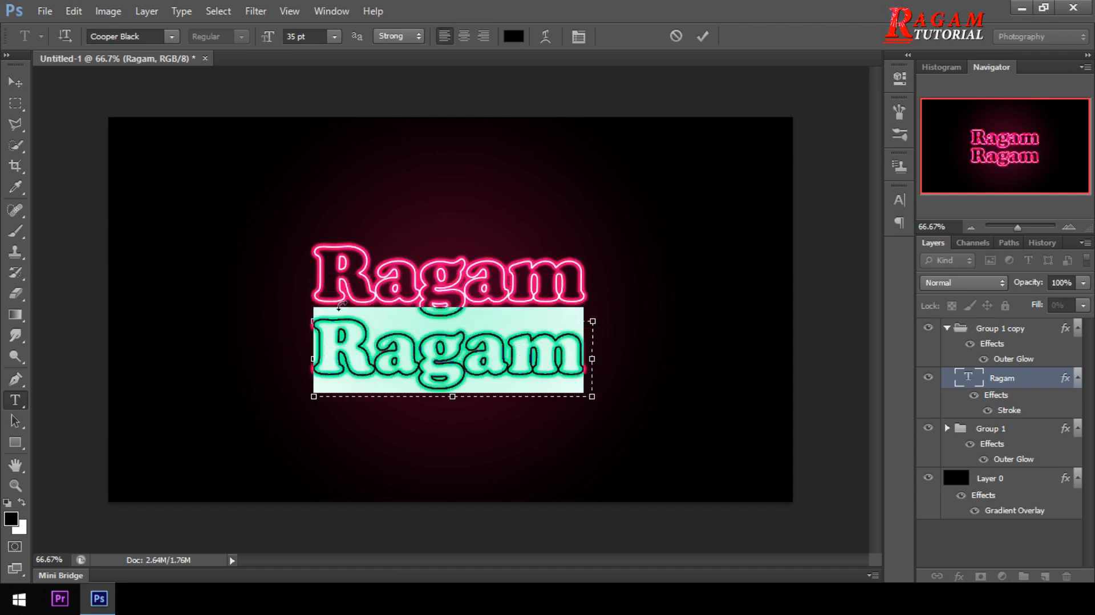
left_click(290, 36)
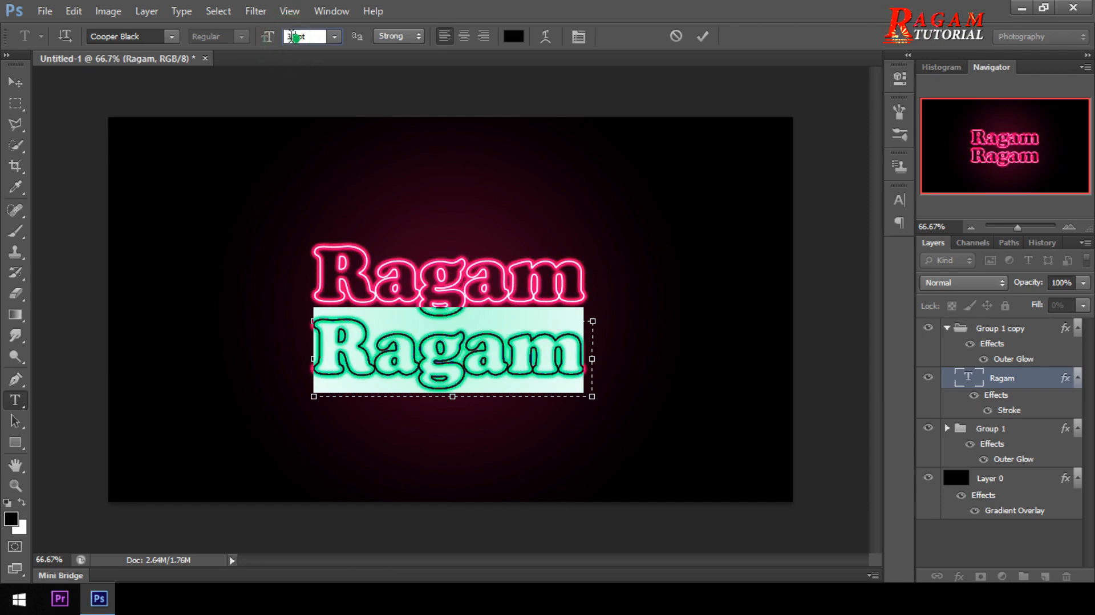
type("14")
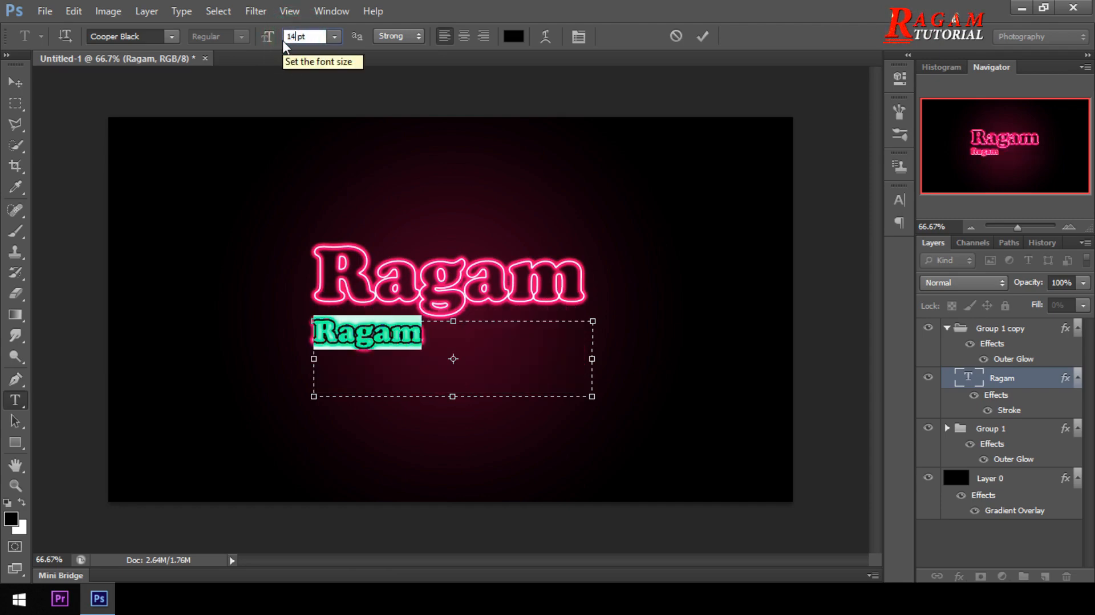
left_click(150, 30)
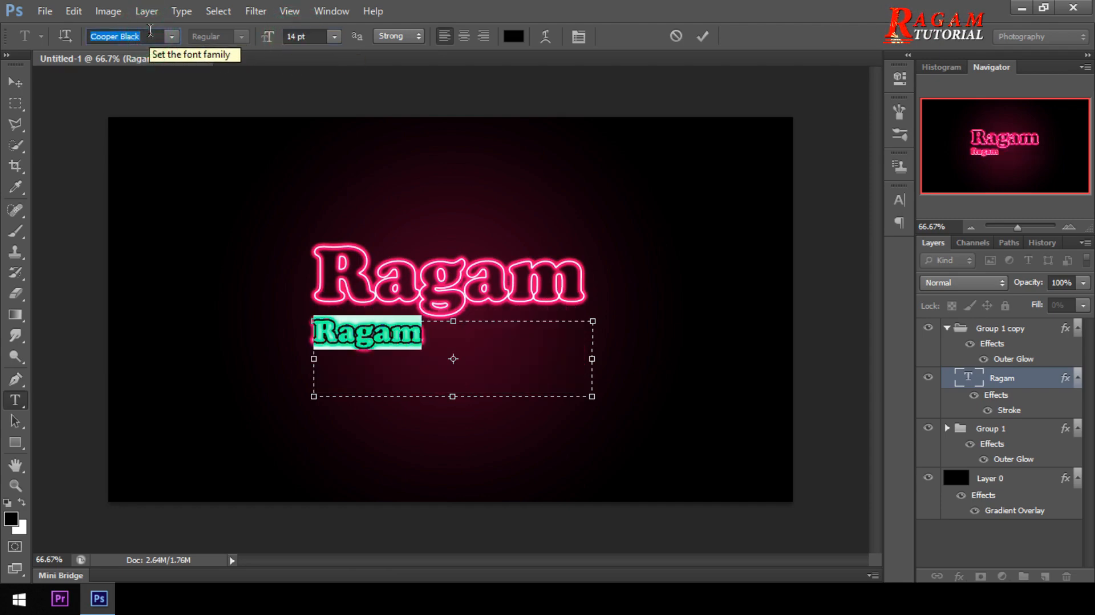
type("Myriad Pr")
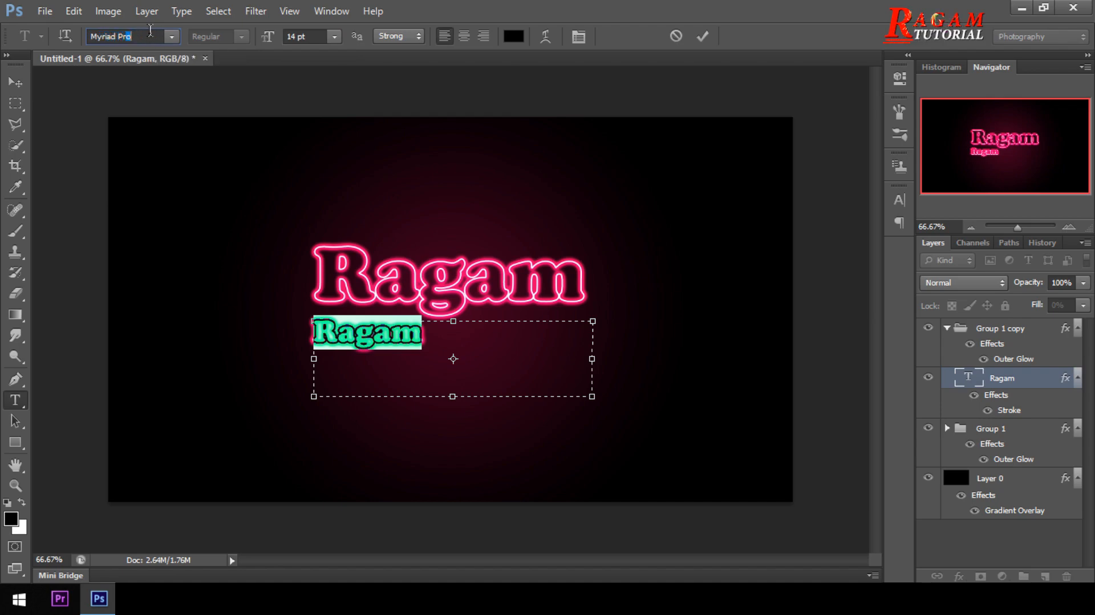
type("o")
left_click(171, 36)
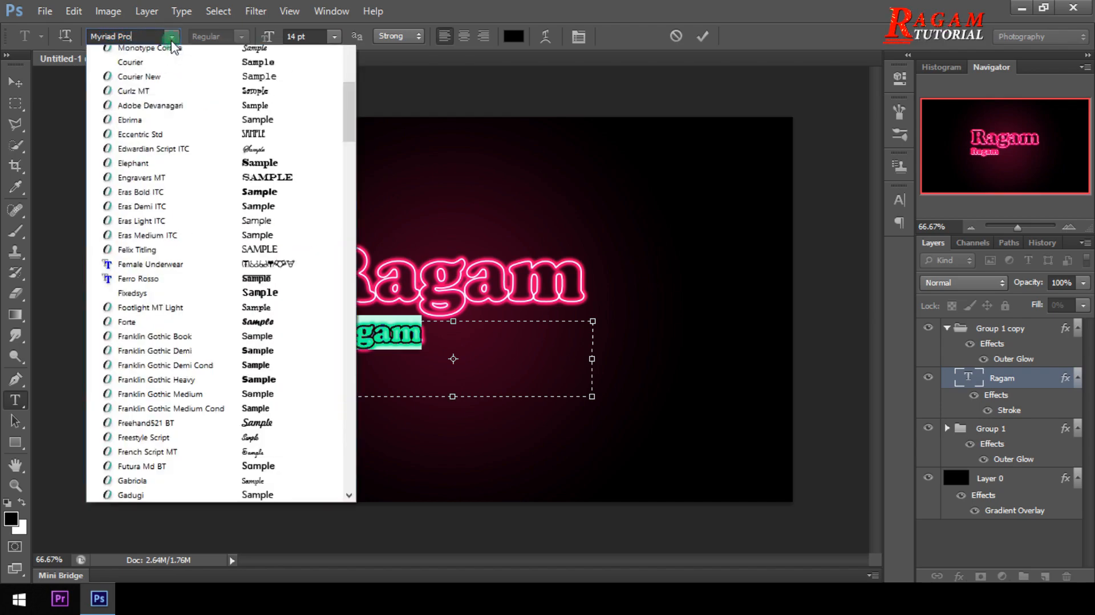
left_click(176, 57)
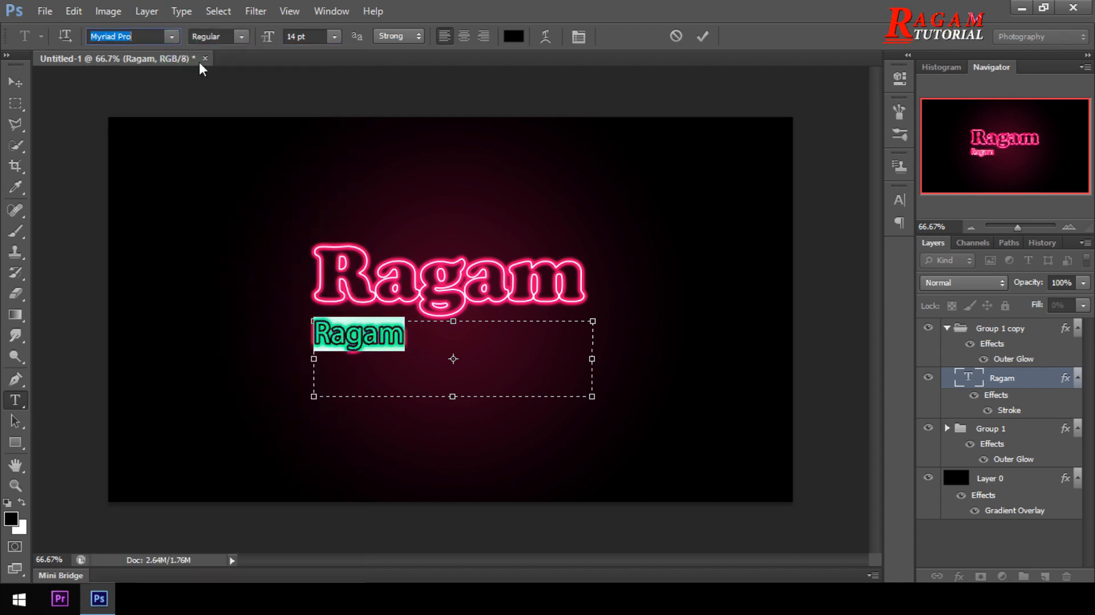
left_click(242, 36)
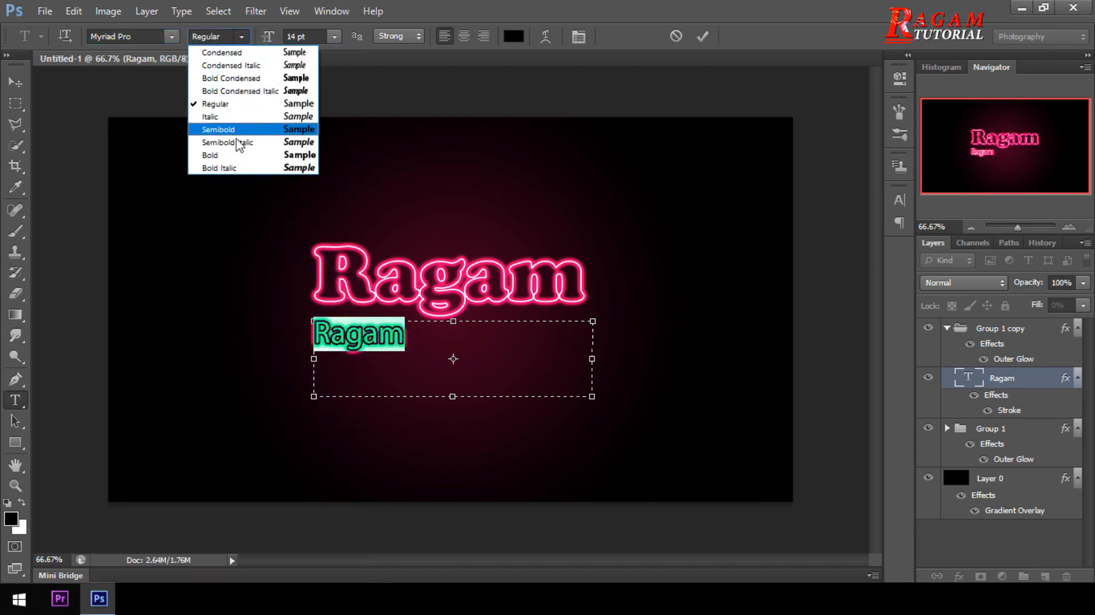
left_click(232, 155)
Move the small text under the right end of the large word and replace its wording with "Tutorial".
left_click(448, 338)
left_click_drag(502, 433, 660, 433)
left_click_drag(579, 334, 476, 331)
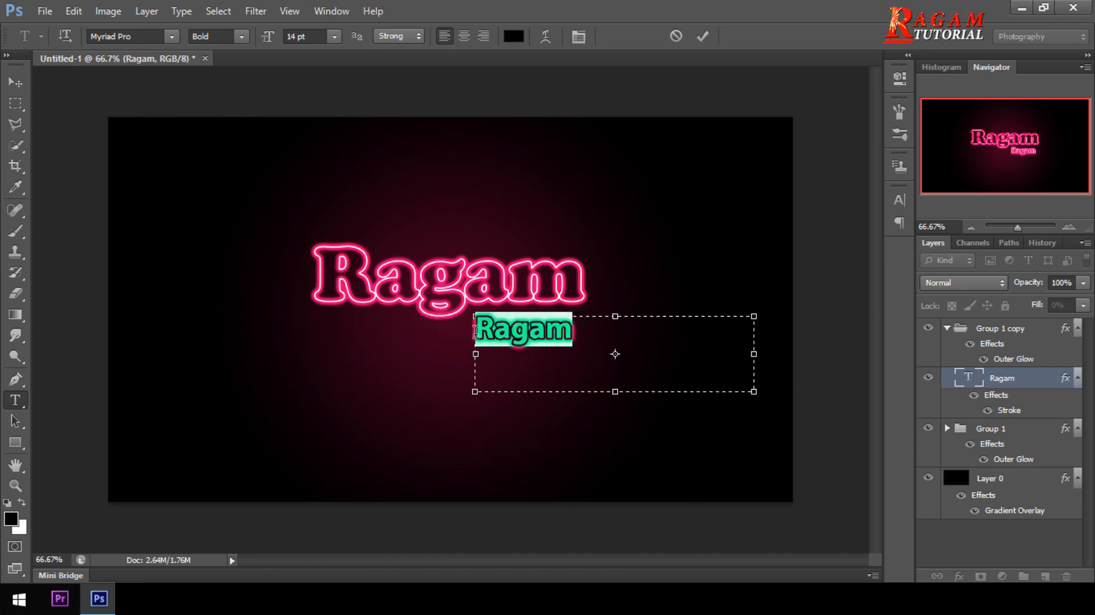
type("Tu")
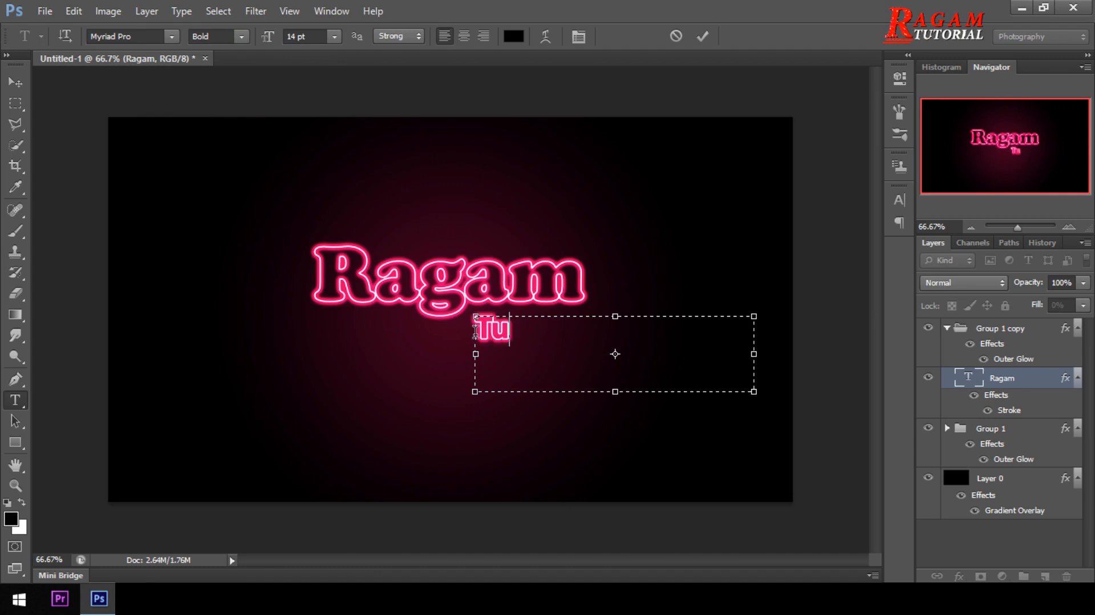
type("torial")
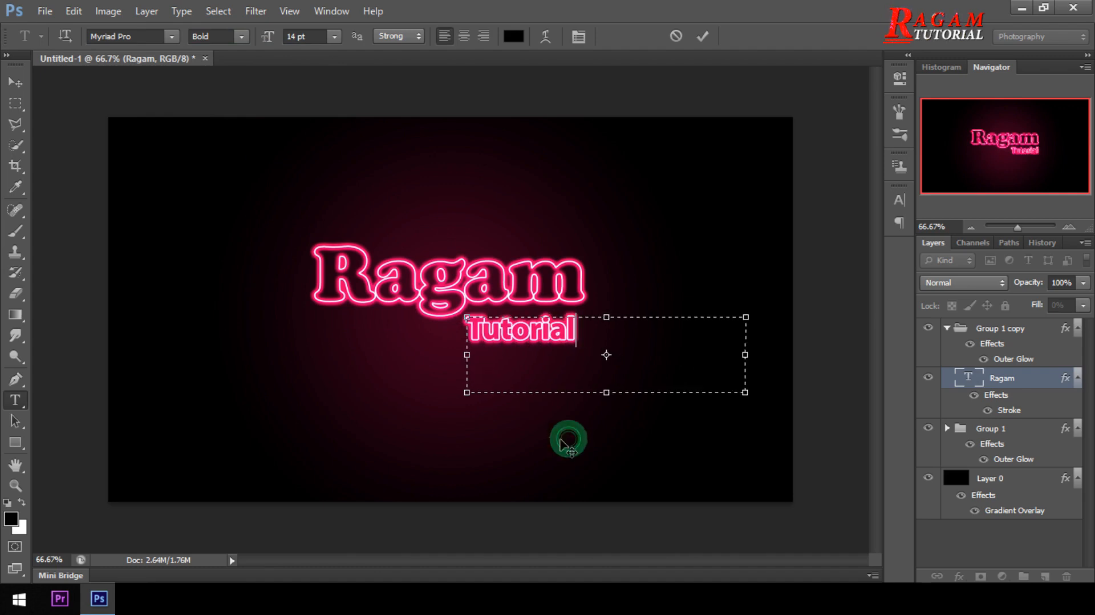
Align the Tutorial text with the right end of Ragam, shrink its box to fit the word, and commit it.
left_click_drag(567, 440, 566, 441)
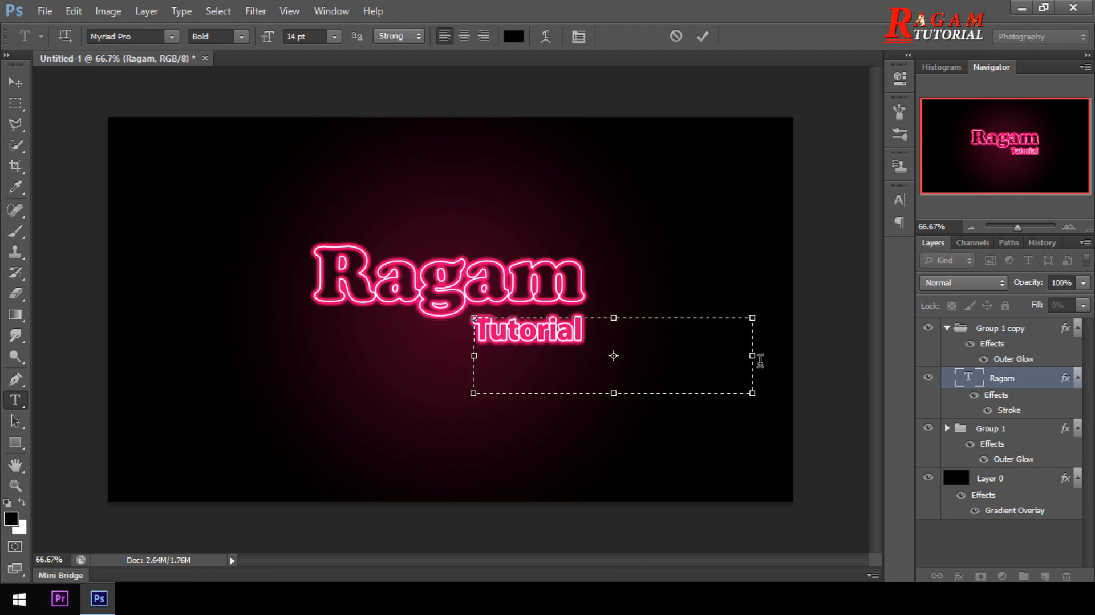
left_click_drag(754, 359, 594, 355)
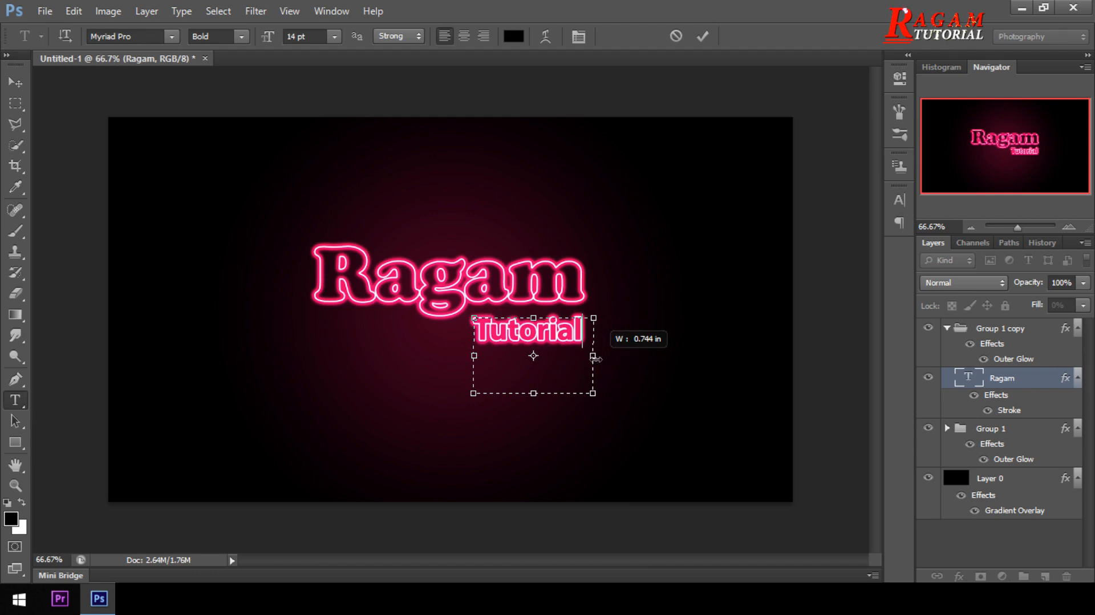
left_click_drag(550, 394, 553, 353)
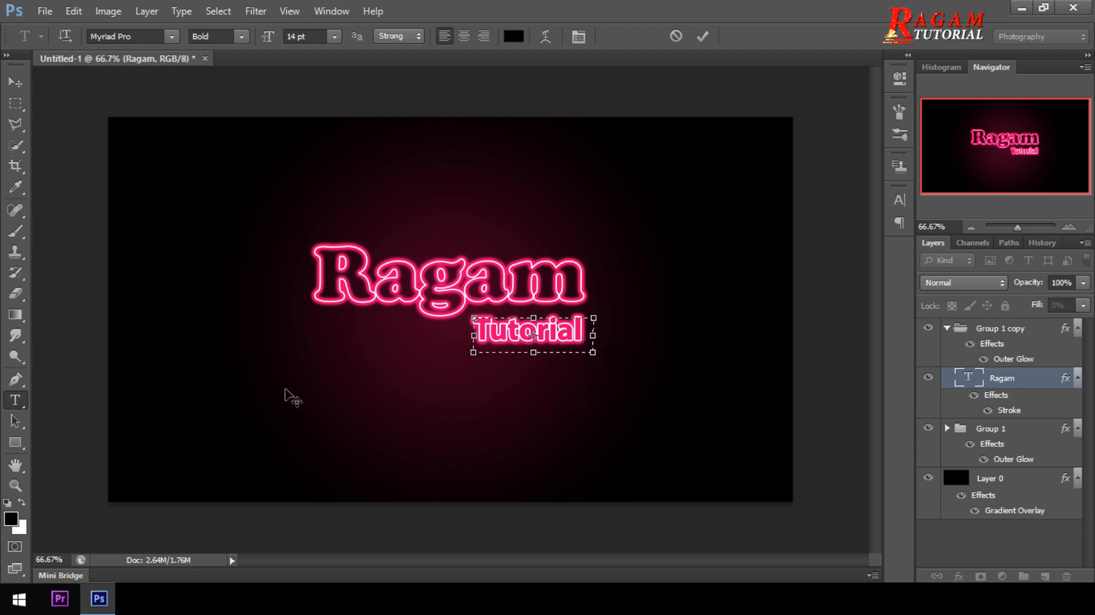
left_click(705, 36)
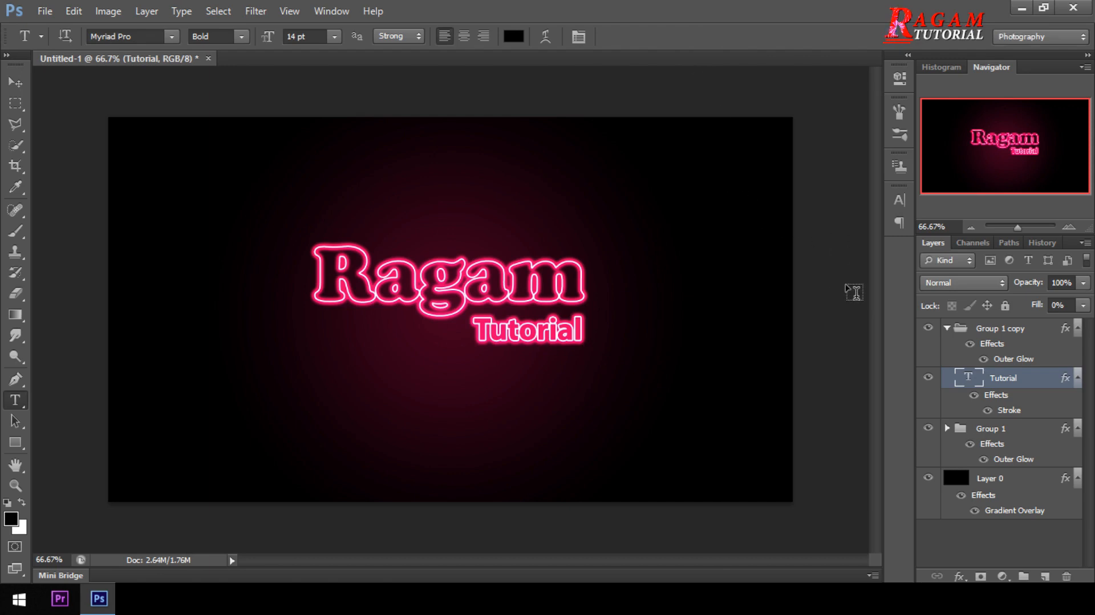
Set the Tutorial text layer's Stroke size to 2 px.
double_click(1009, 411)
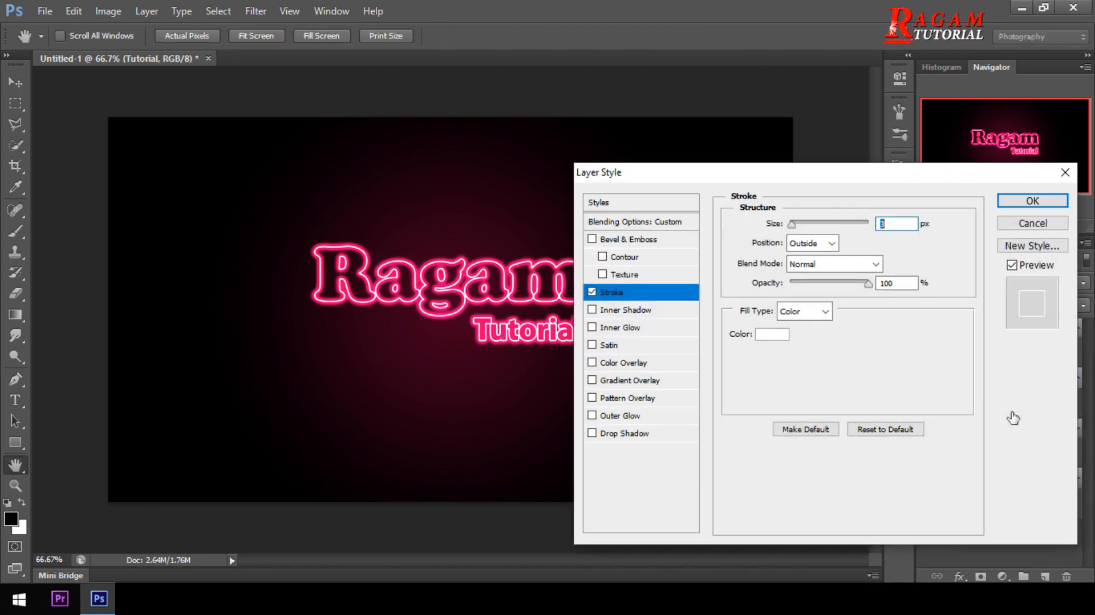
scroll(894, 222, "down", 1)
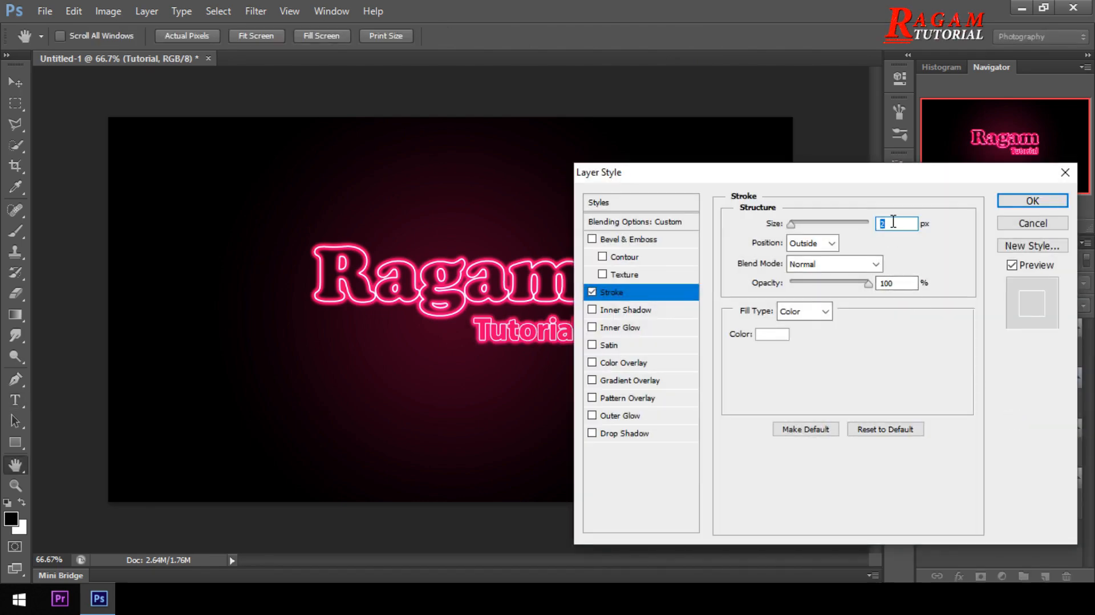
left_click(1020, 204)
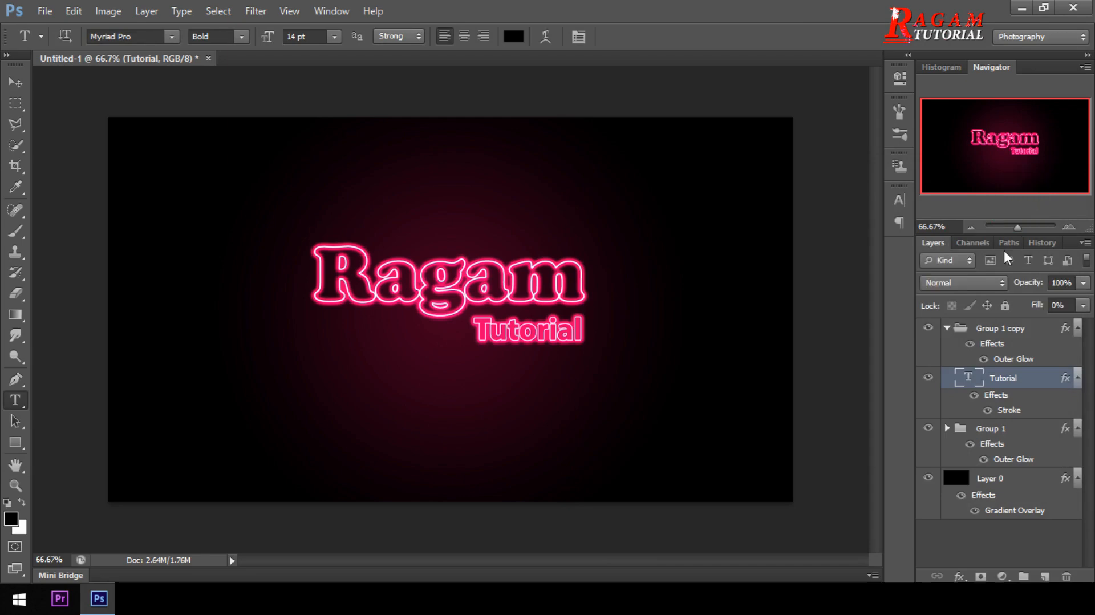
Change the Outer Glow color of the Group 1 copy layer group to #0054ff.
left_click(1019, 359)
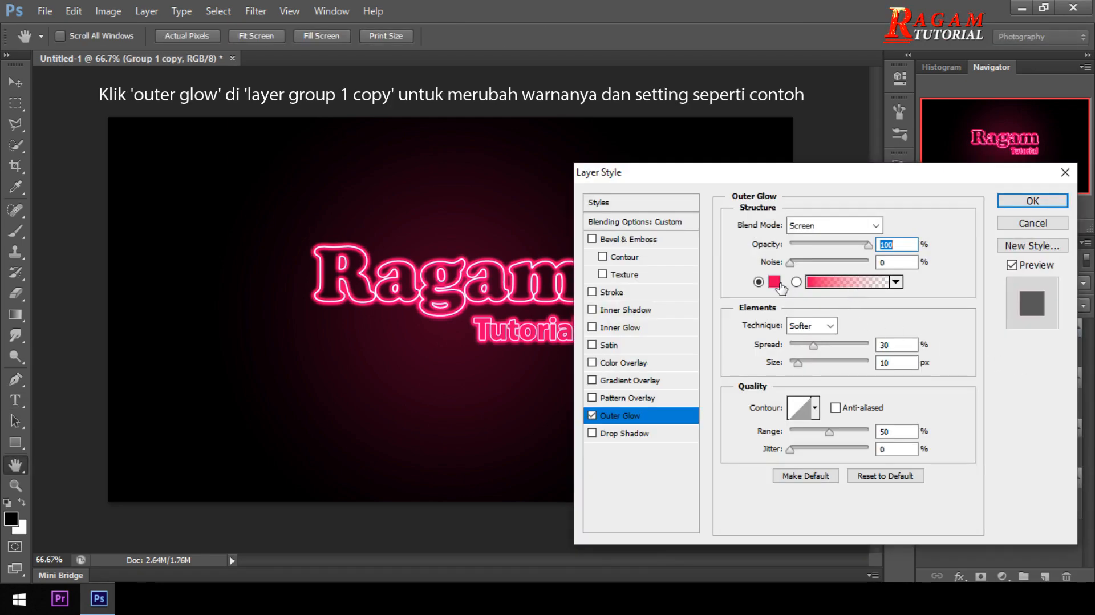
left_click(776, 282)
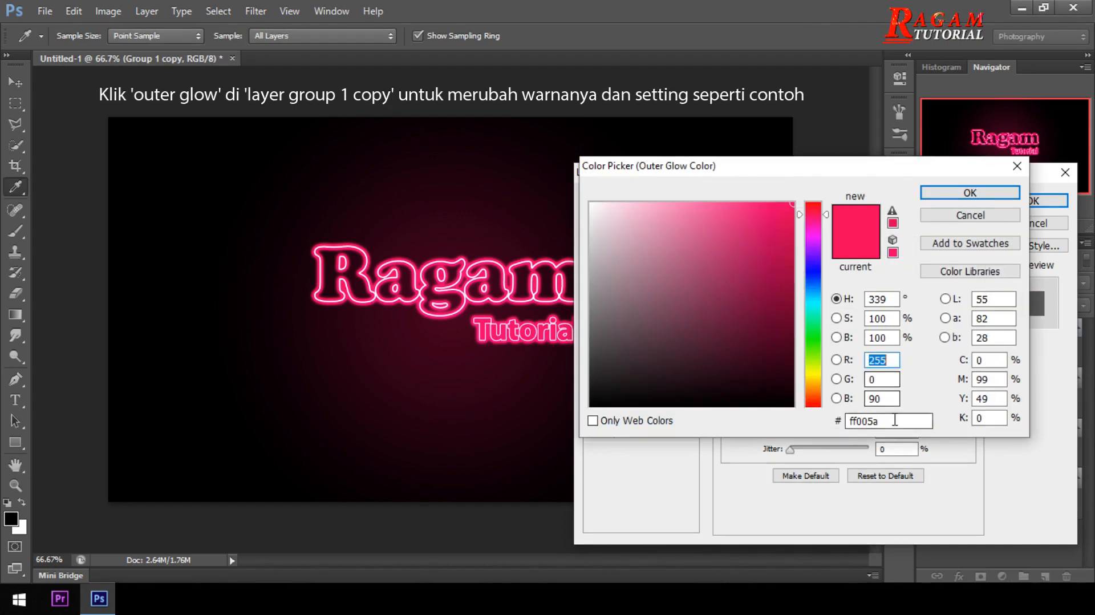
double_click(891, 421)
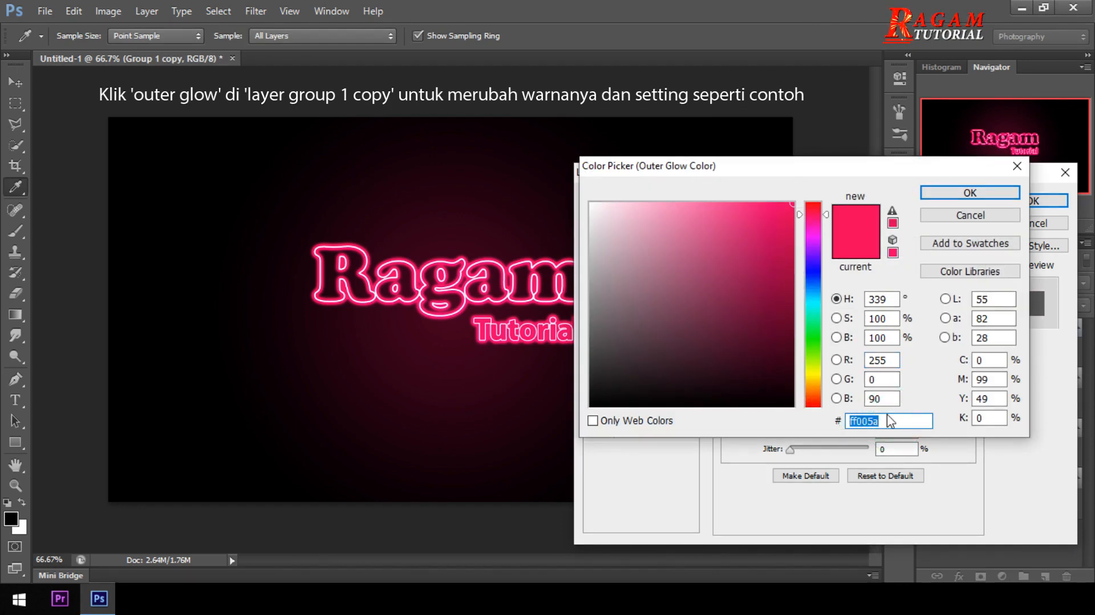
type("0054")
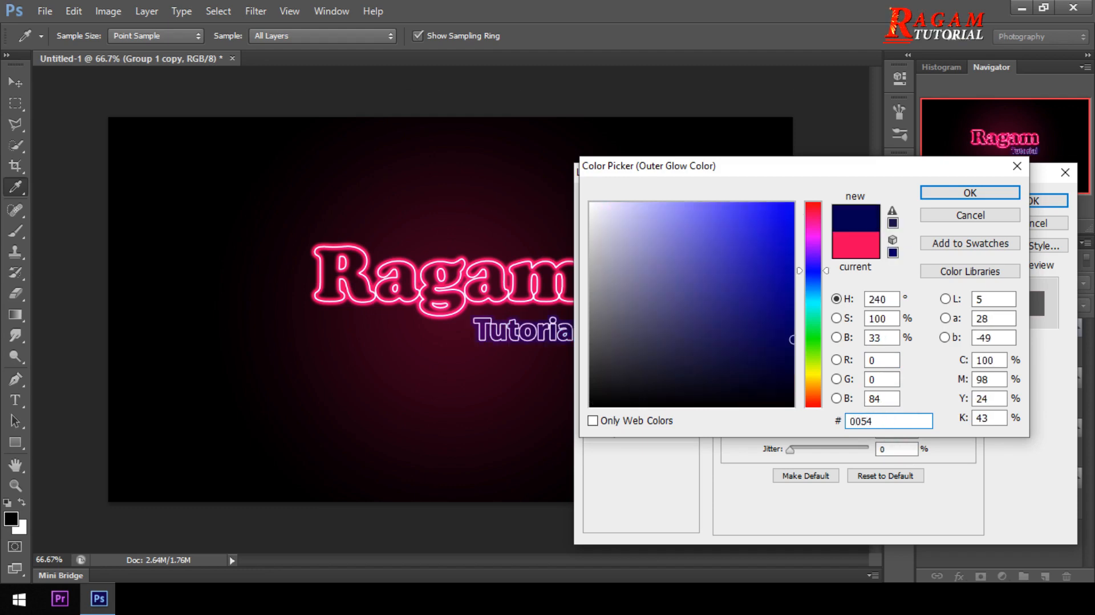
type("ff")
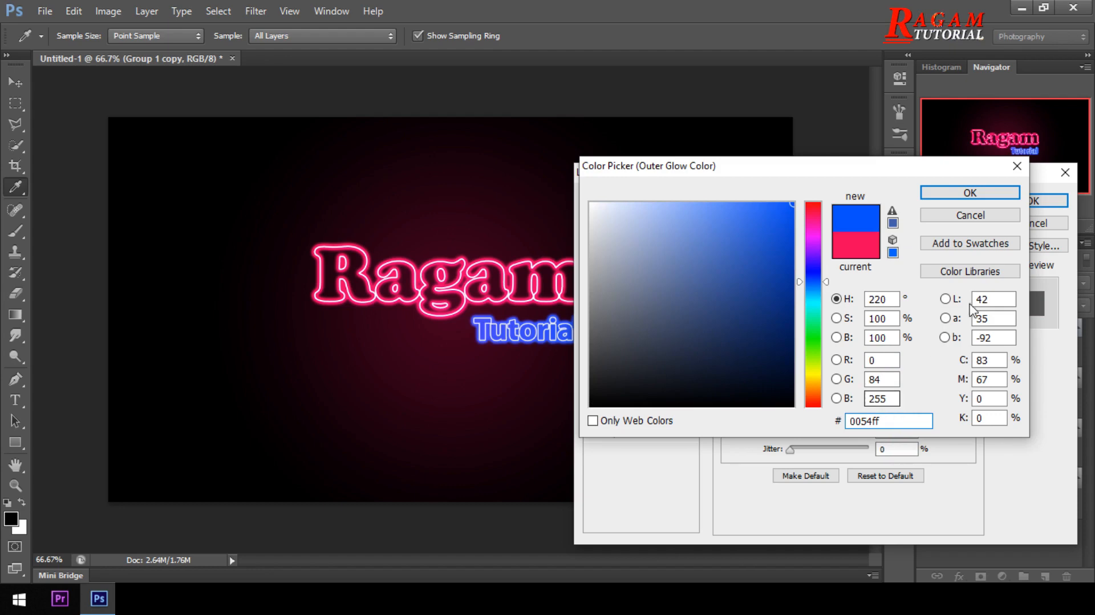
left_click(986, 193)
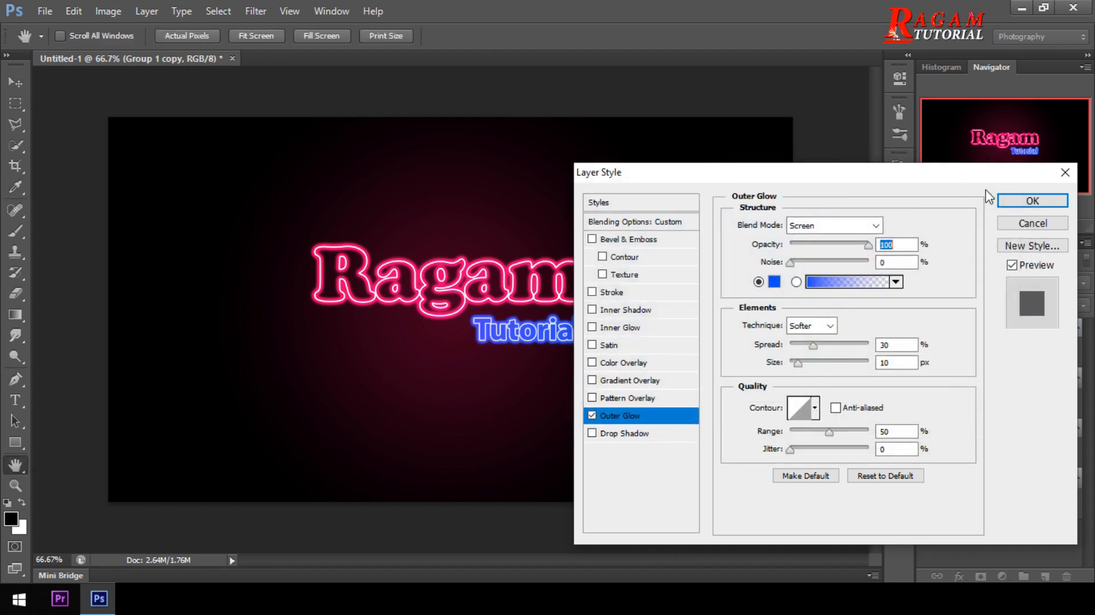
Set the blue outer glow's Spread to 16% and its Size to 8 px.
left_click(893, 346)
left_click(894, 346)
scroll(893, 346, "down", 5)
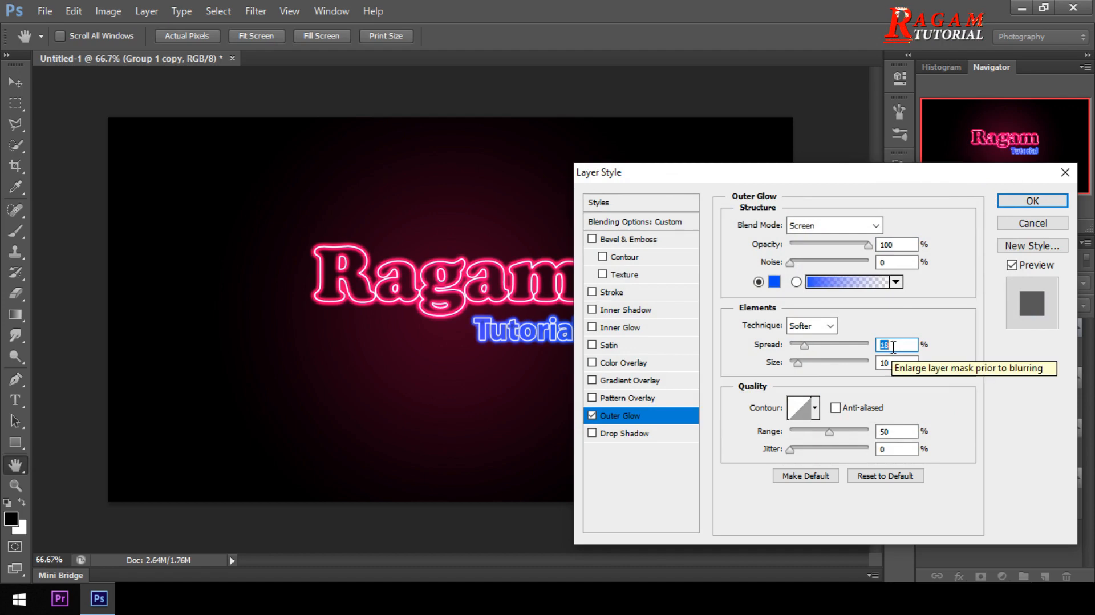
left_click(892, 363)
left_click(891, 363)
scroll(892, 363, "down", 2)
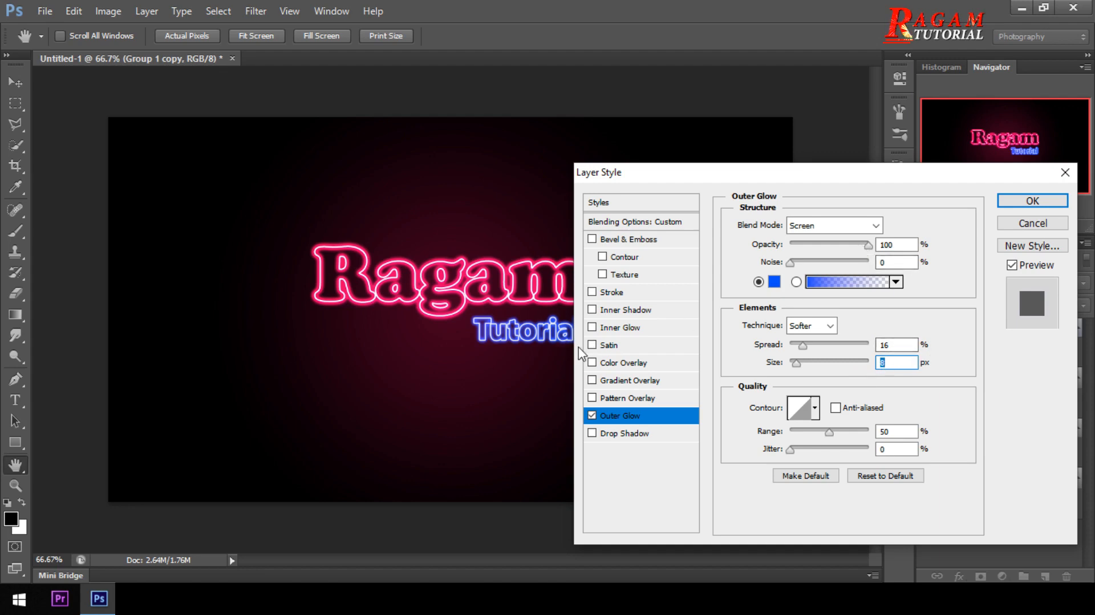
Set the blue outer glow's blend mode to Normal and apply the layer style.
left_click(844, 227)
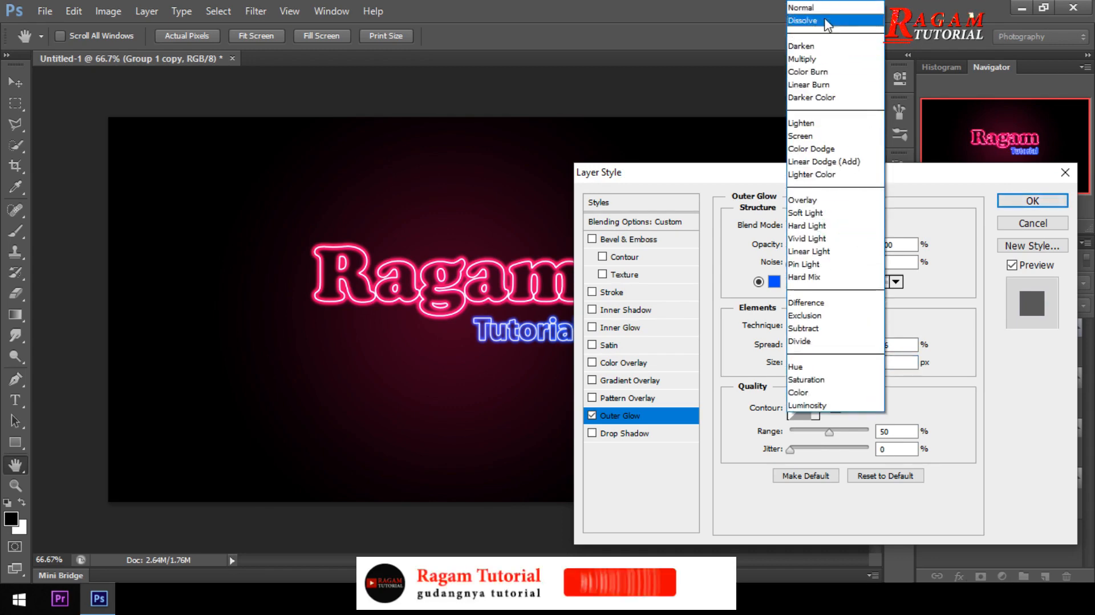
left_click(822, 9)
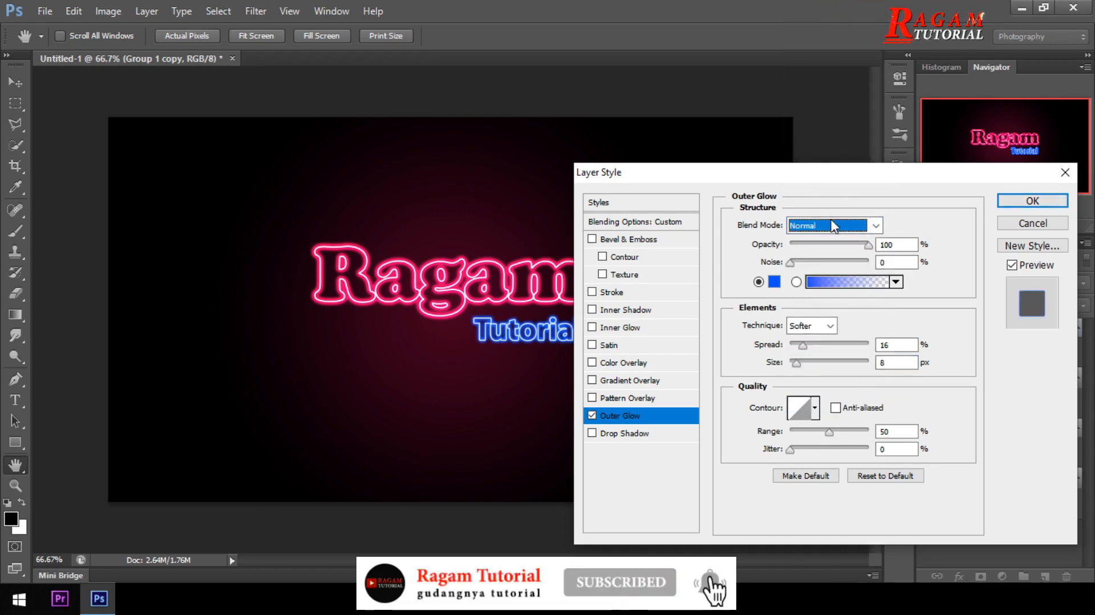
left_click(894, 221)
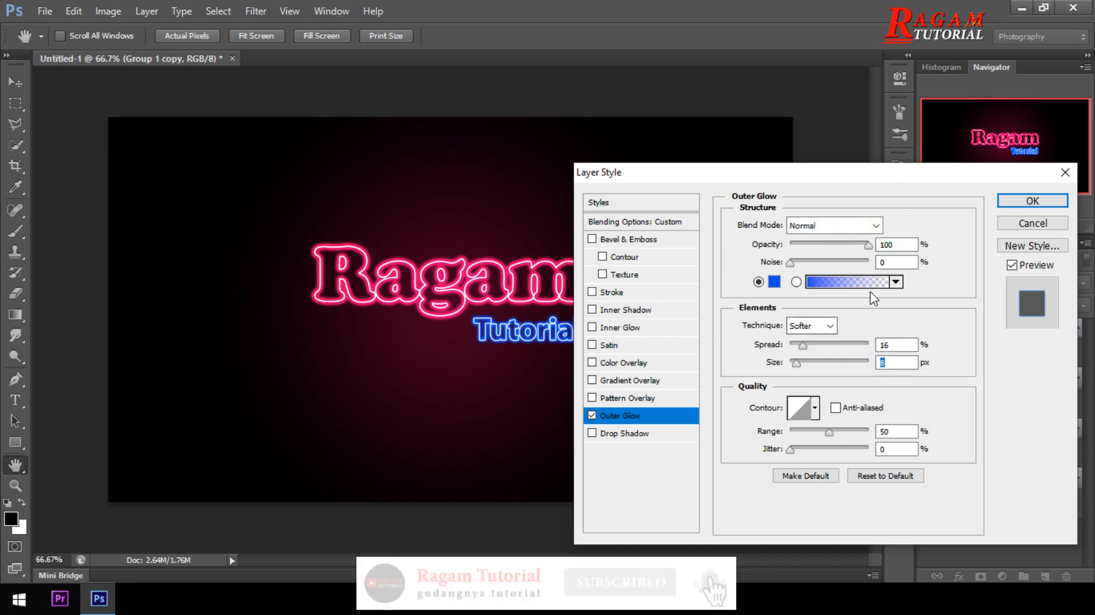
left_click(895, 364)
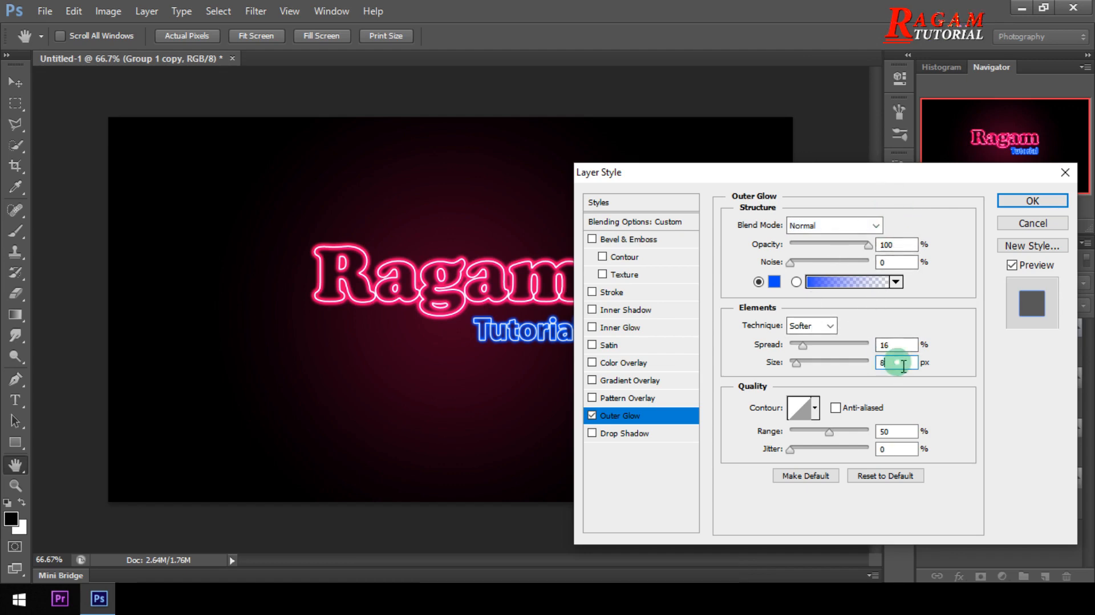
left_click(1023, 206)
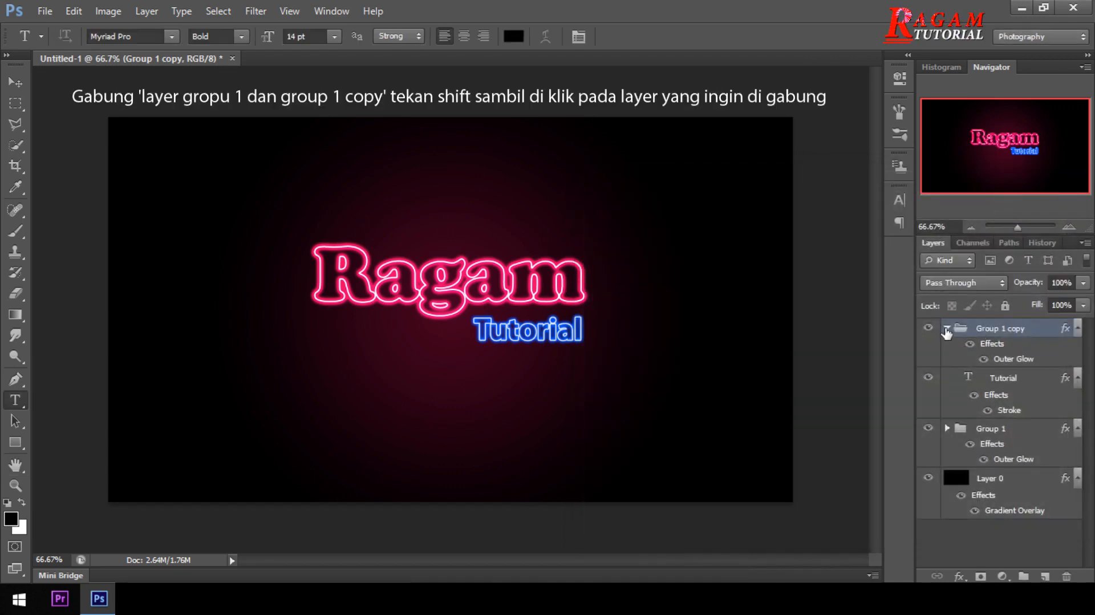
Collapse Group 1 copy and combine it with Group 1 in a new layer group.
left_click(947, 330)
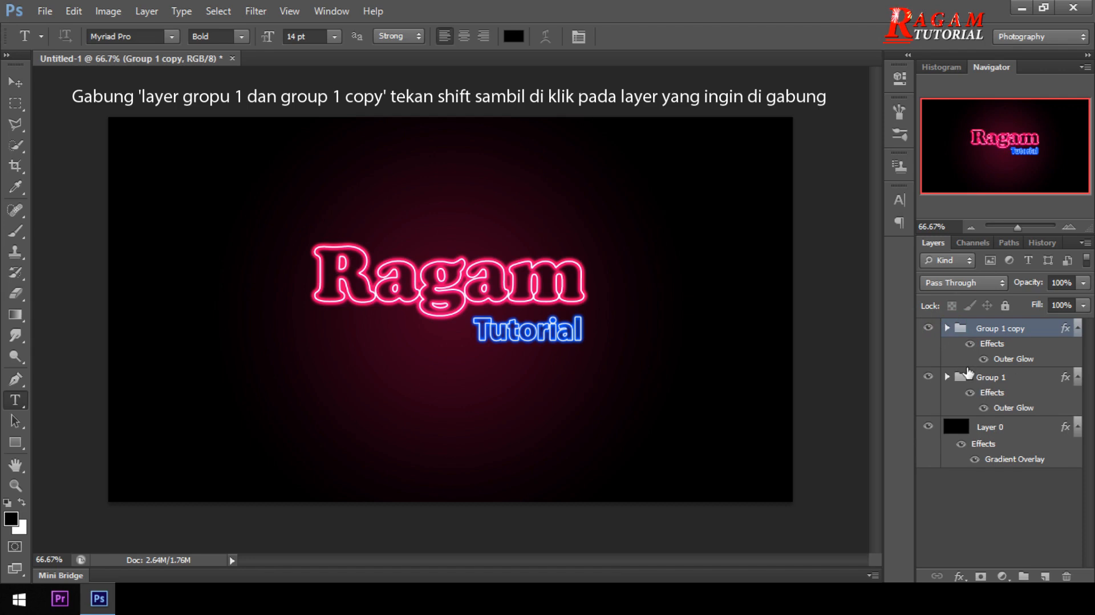
left_click(1009, 380, "shift")
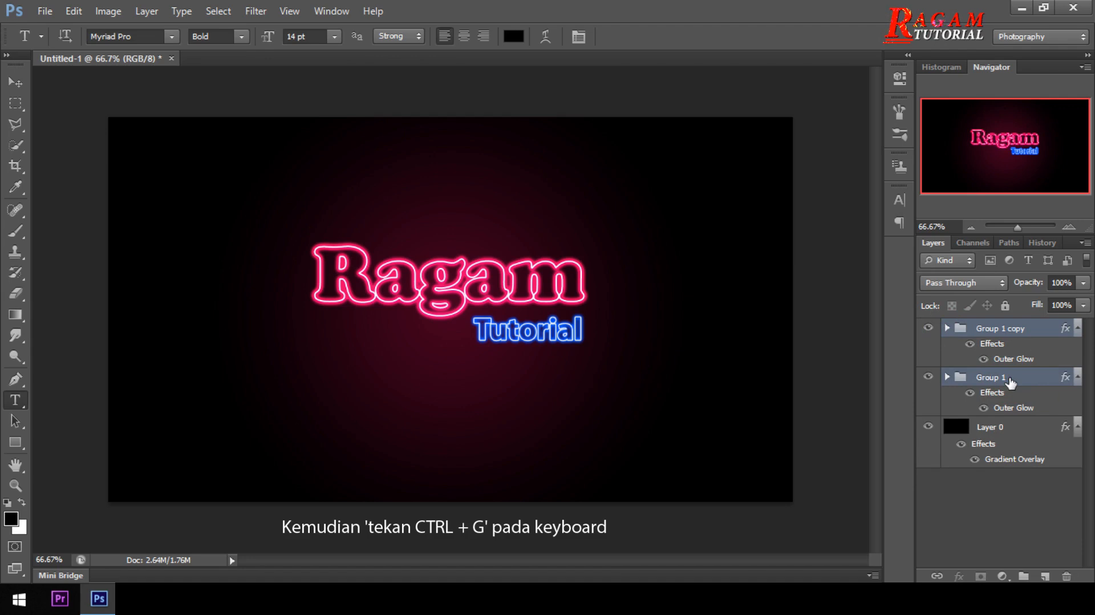
key("ctrl+g")
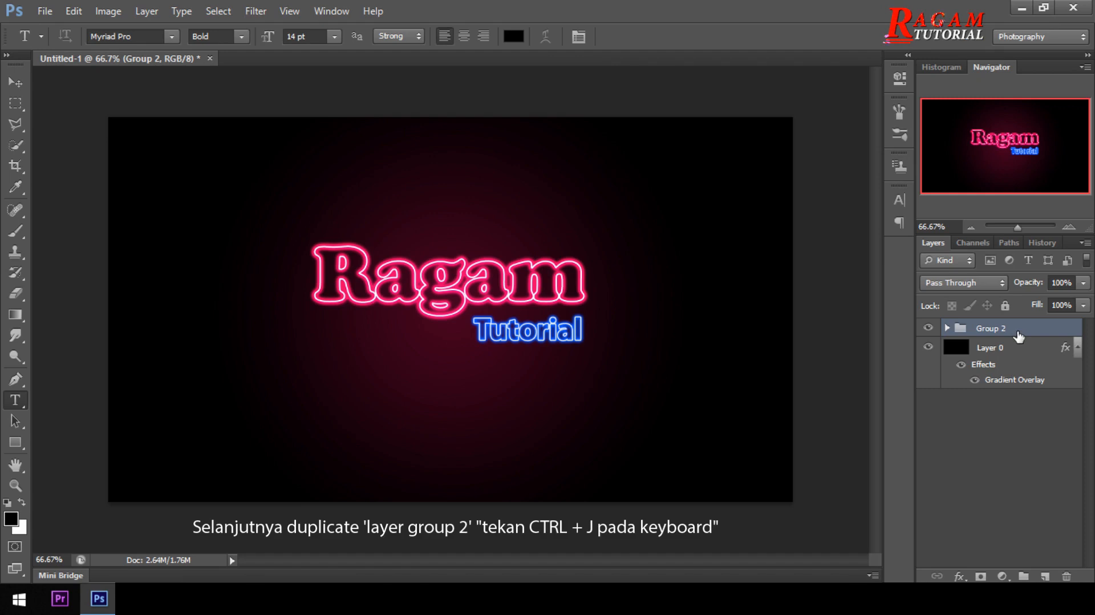
Duplicate the Group 2 layer group and convert the copy to a smart object.
key("ctrl+j")
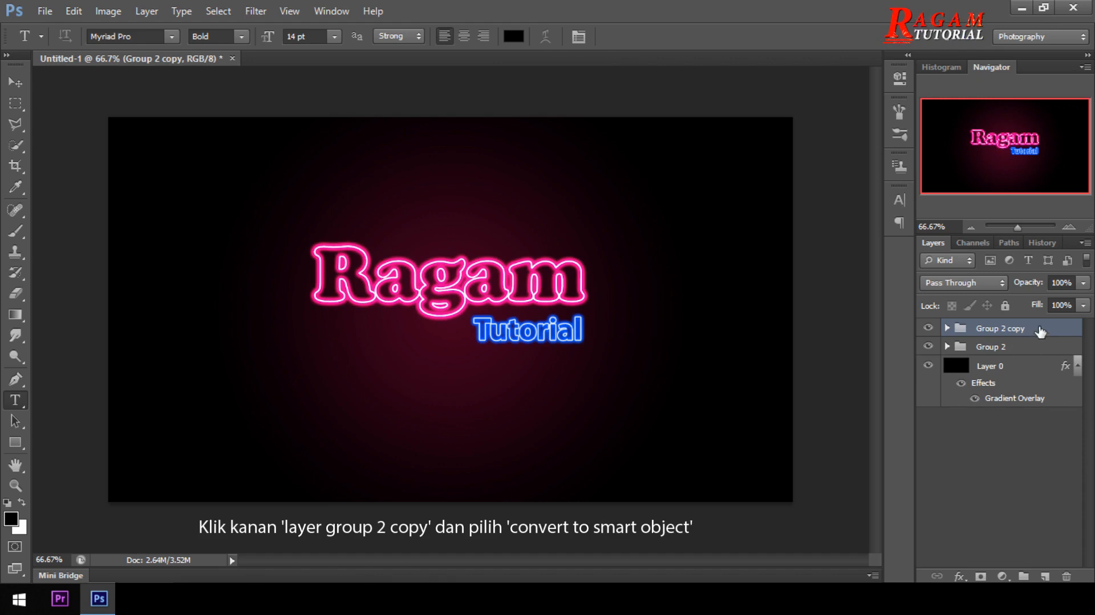
right_click(1039, 330)
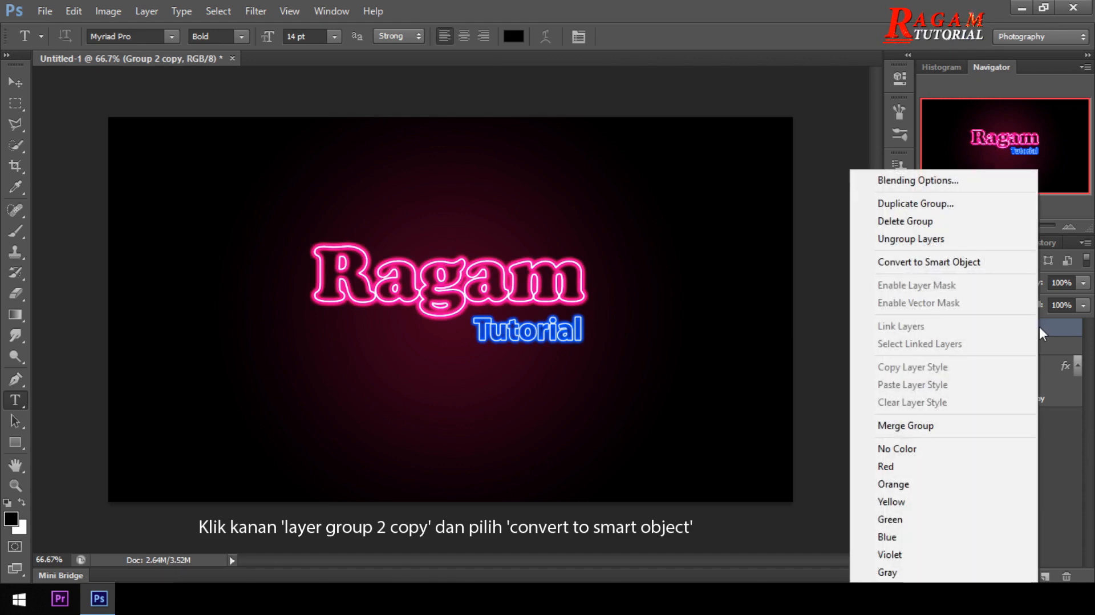
left_click(994, 266)
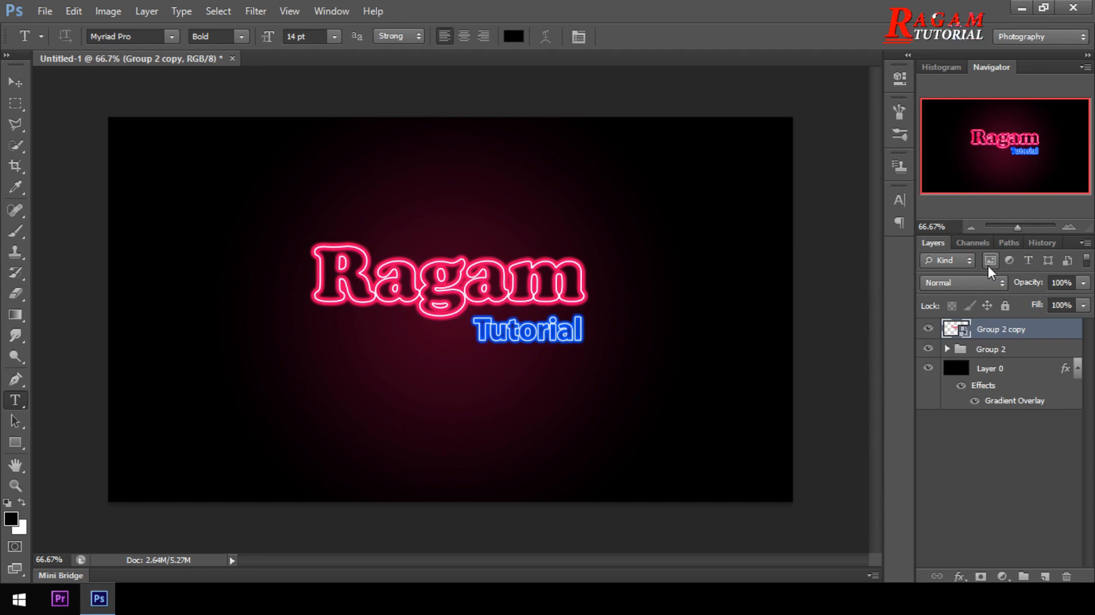
Apply a Gaussian Blur with a radius of 150.8 pixels to the Group 2 copy smart object.
left_click(266, 15)
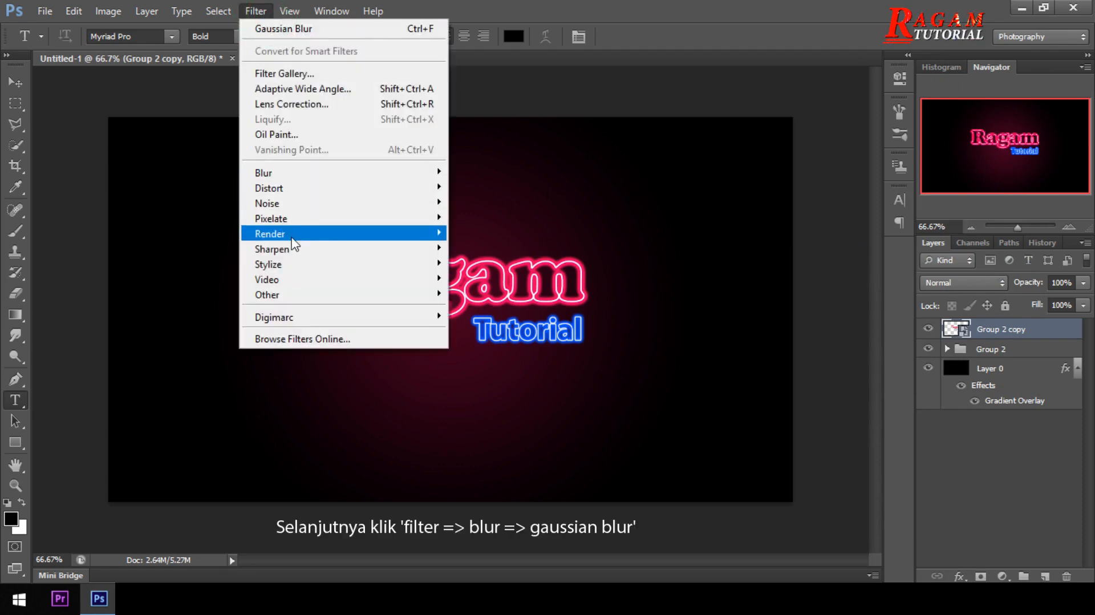
mouse_move(393, 173)
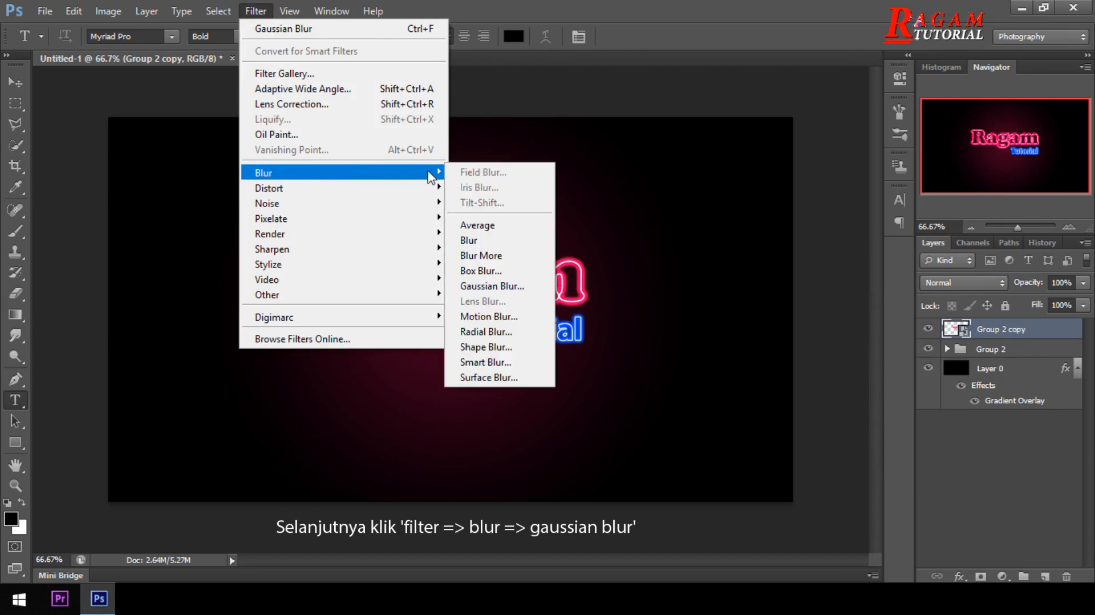
left_click(537, 291)
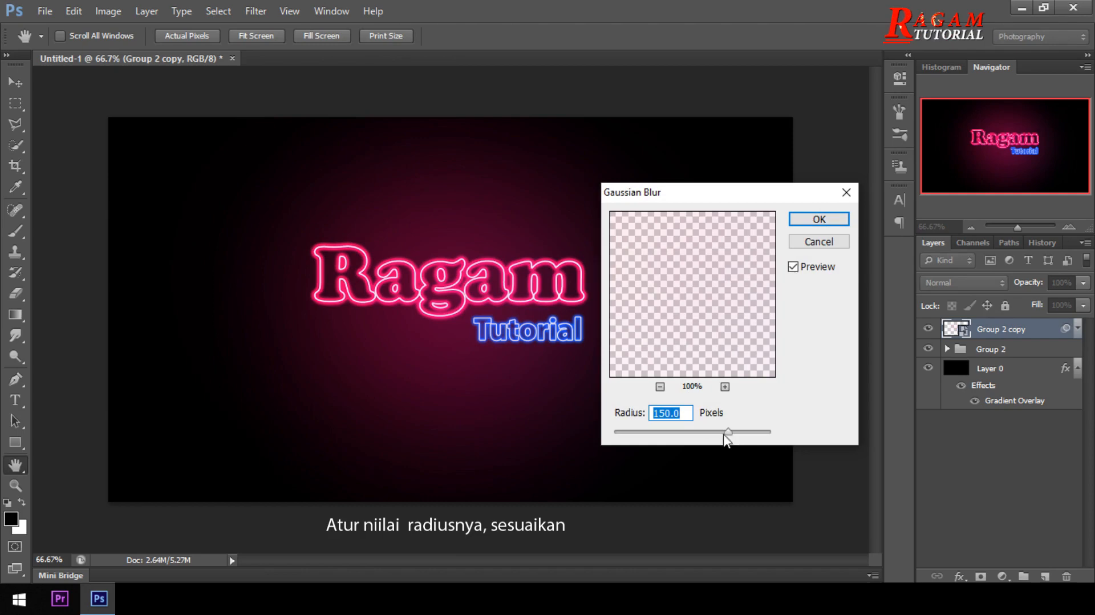
mouse_move(729, 433)
left_mouse_down()
mouse_move(698, 437)
mouse_move(745, 437)
mouse_move(728, 439)
left_mouse_up()
scroll(689, 414, "down", 3)
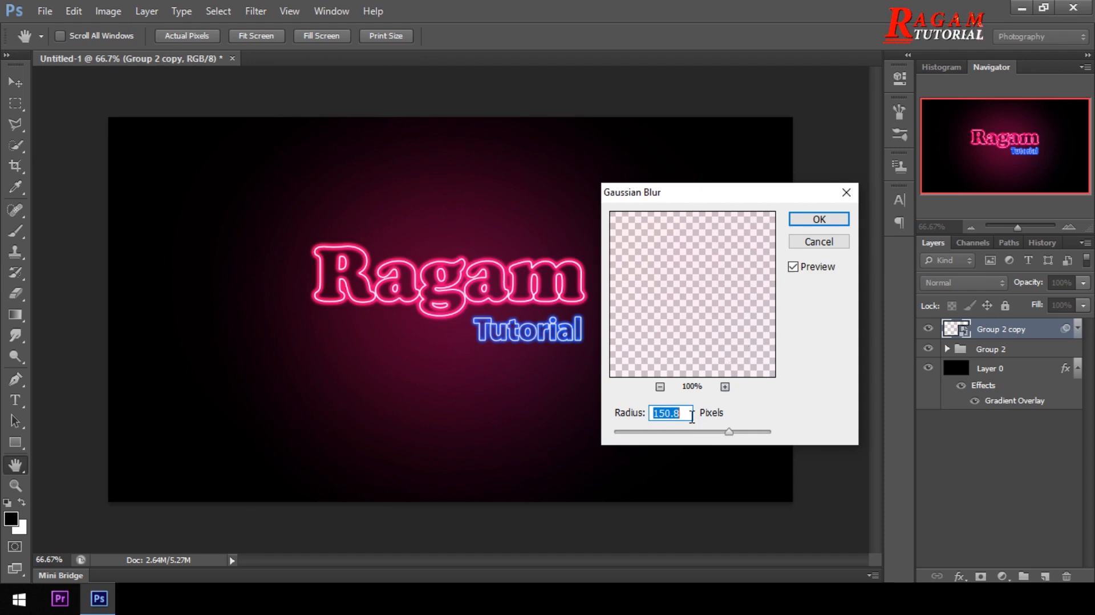
key("t")
left_click(844, 219)
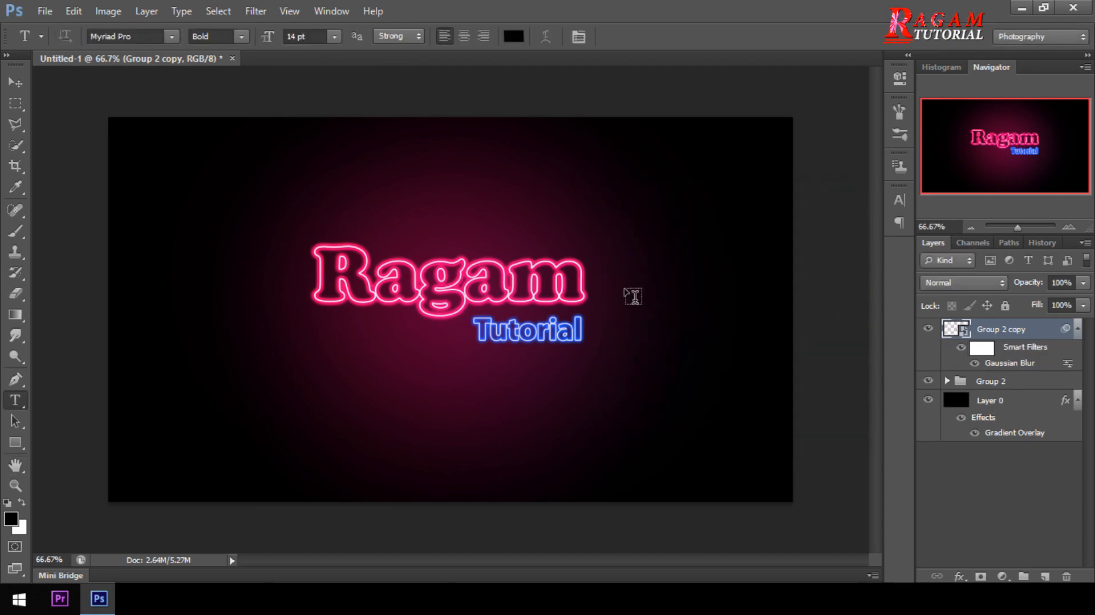
Hide and show the blurred Group 2 copy to compare the background glow, and minimize the window after viewing the result.
left_click(929, 329)
left_click(929, 330)
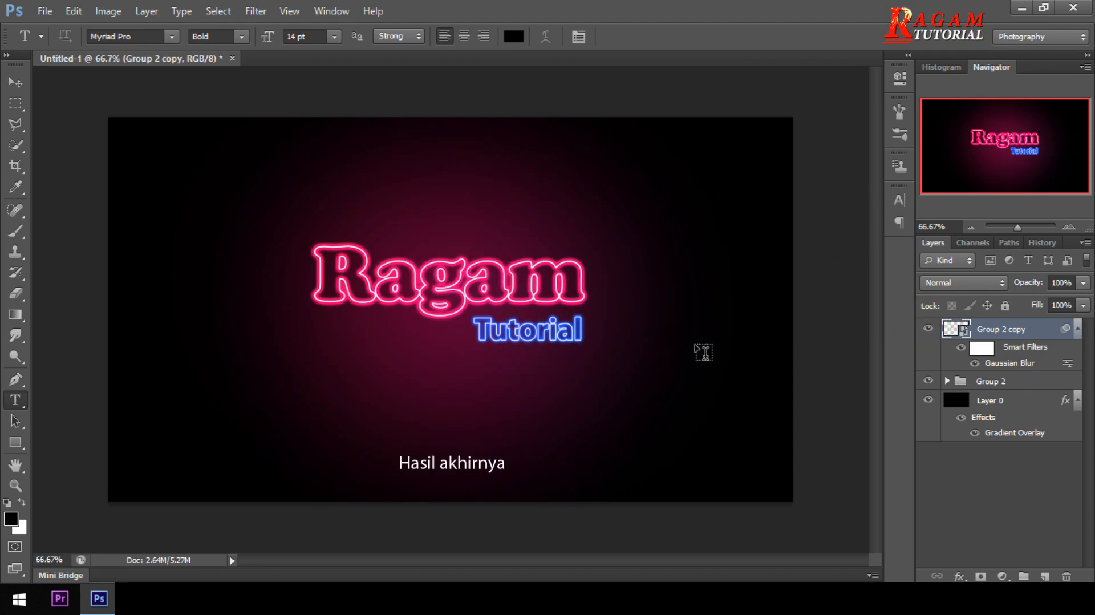
left_click(15, 421)
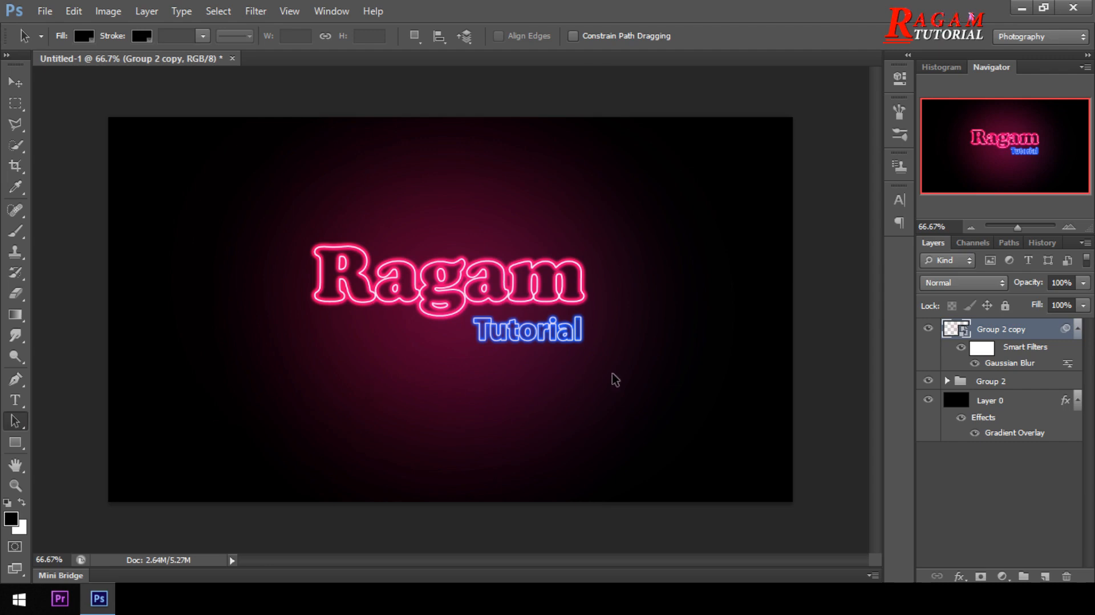
left_click(1022, 9)
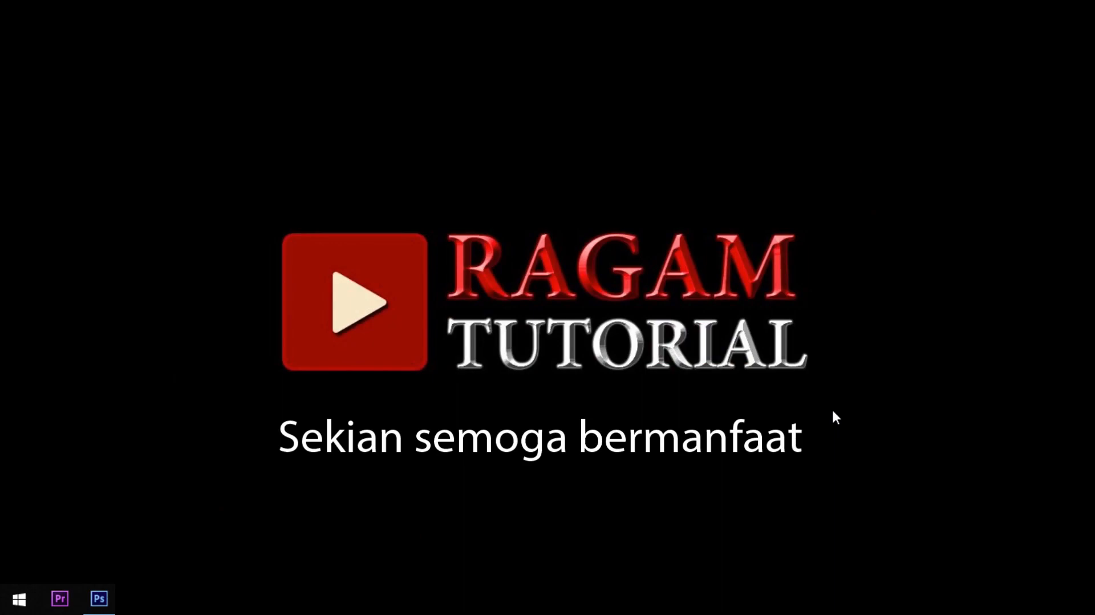